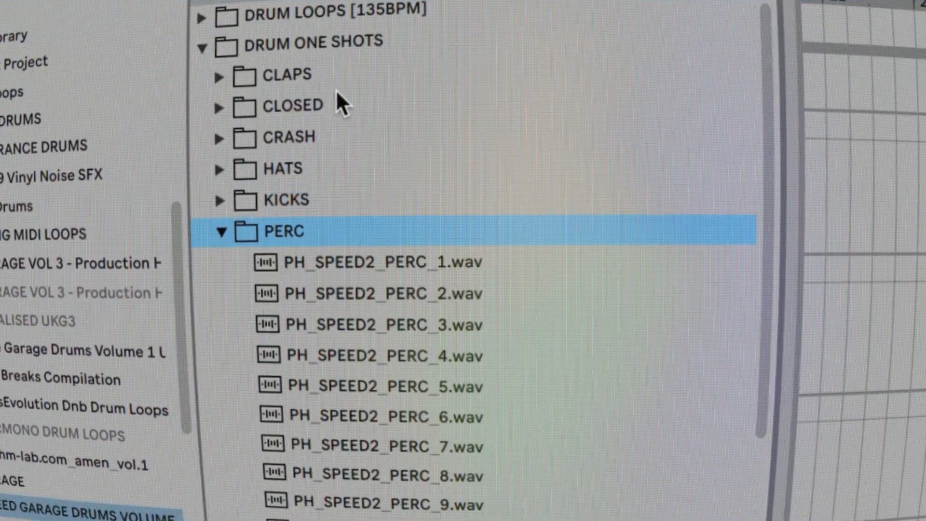
# Browse the drum one-shot folders and look through their samples, including the kicks
pyautogui.press('Left')
pyautogui.press('Down')
pyautogui.press('Down')
pyautogui.press('Down')
pyautogui.press('Down')
pyautogui.press('Right')
pyautogui.press('Down')
pyautogui.press('Right')
pyautogui.press('Down')
pyautogui.press('Down')
pyautogui.press('Down')
pyautogui.press('Down')
pyautogui.press('Down')
pyautogui.press('Down')
pyautogui.press('Down')
pyautogui.scroll(-5, 331, 94)
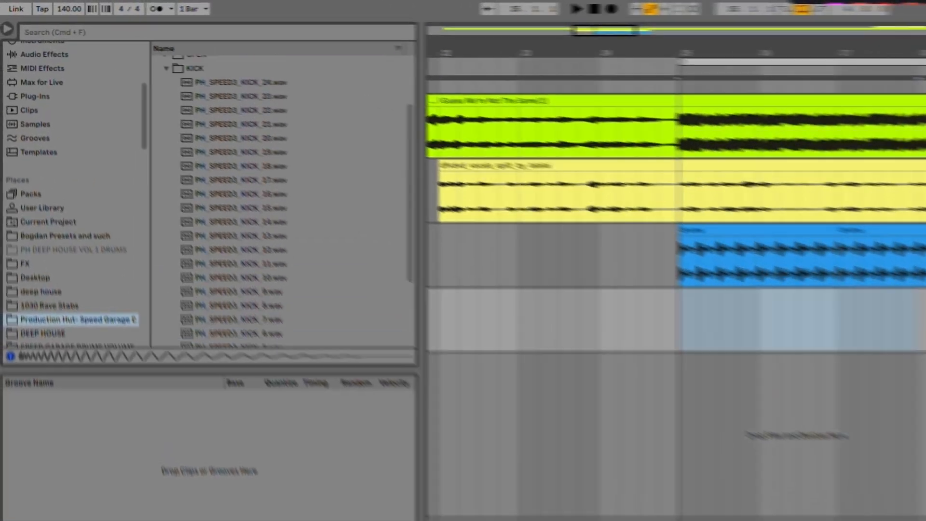
# Audition the PH_SPEED3 kick samples and place PH_SPEED3_KICK_2.wav on an empty track at bar 25
pyautogui.click(242, 166)
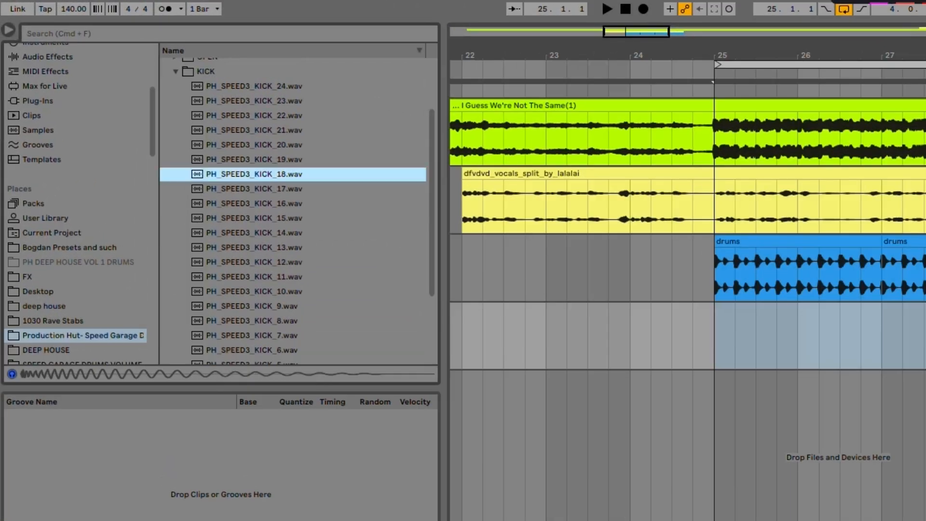
pyautogui.click(241, 194)
pyautogui.scroll(-3, 241, 194)
pyautogui.click(242, 193)
pyautogui.click(251, 215)
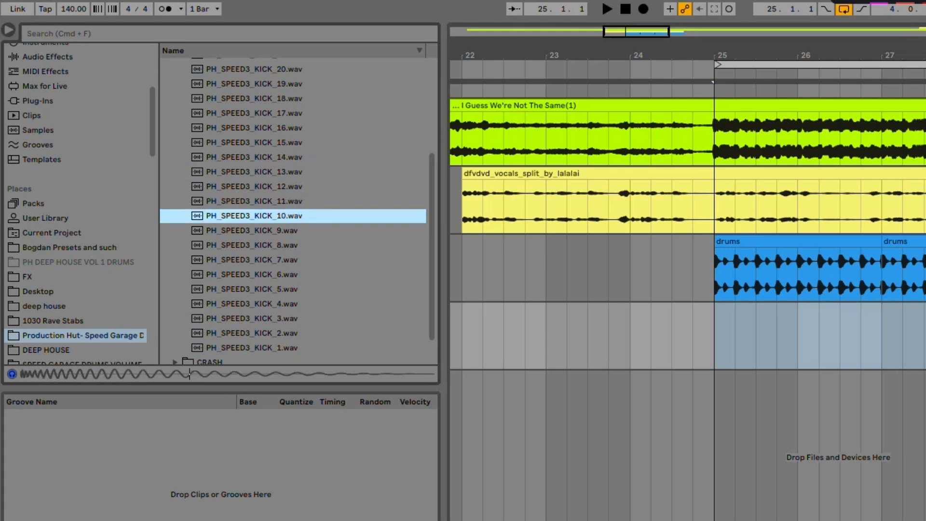
pyautogui.click(251, 245)
pyautogui.click(251, 230)
pyautogui.click(251, 259)
pyautogui.click(251, 274)
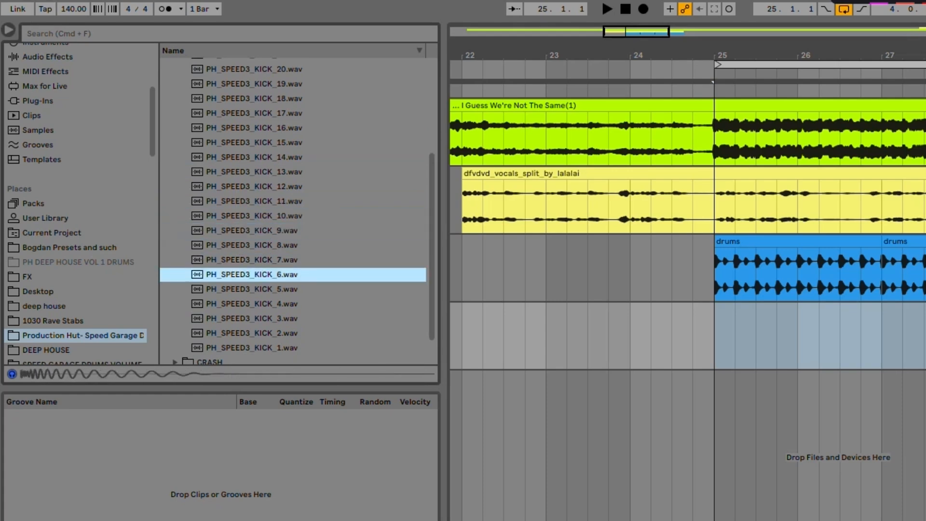
pyautogui.scroll(-2, 251, 275)
pyautogui.click(251, 305)
pyautogui.click(251, 320)
pyautogui.moveTo(251, 320); pyautogui.dragTo(716, 336)
# Duplicate the one-beat kick clip on every beat from bar 25 up to bar 29, and play the pattern
pyautogui.moveTo(265, 279); pyautogui.dragTo(184, 280)
pyautogui.hotkey('ctrl', 'd')
pyautogui.hotkey('ctrl', 'd')
pyautogui.hotkey('ctrl', 'd')
pyautogui.hotkey('ctrl', 'd')
pyautogui.hotkey('ctrl', 'd')
pyautogui.hotkey('ctrl', 'd')
pyautogui.hotkey('ctrl', 'd')
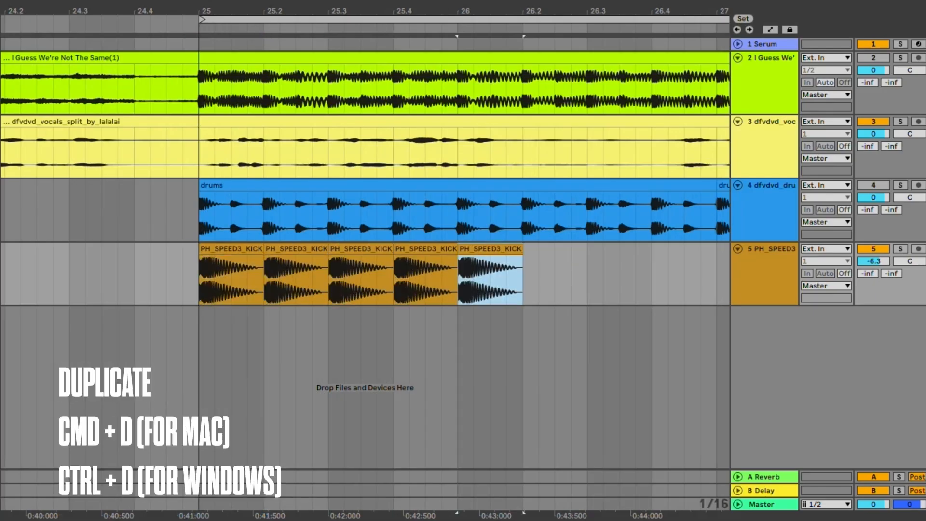
pyautogui.scroll(-4, 170, 274)
pyautogui.hotkey('ctrl', 'd')
pyautogui.hotkey('ctrl', 'd')
pyautogui.hotkey('ctrl', 'd')
pyautogui.hotkey('ctrl', 'd')
pyautogui.hotkey('ctrl', 'd')
pyautogui.hotkey('ctrl', 'd')
pyautogui.hotkey('ctrl', 'd')
pyautogui.hotkey('ctrl', 'd')
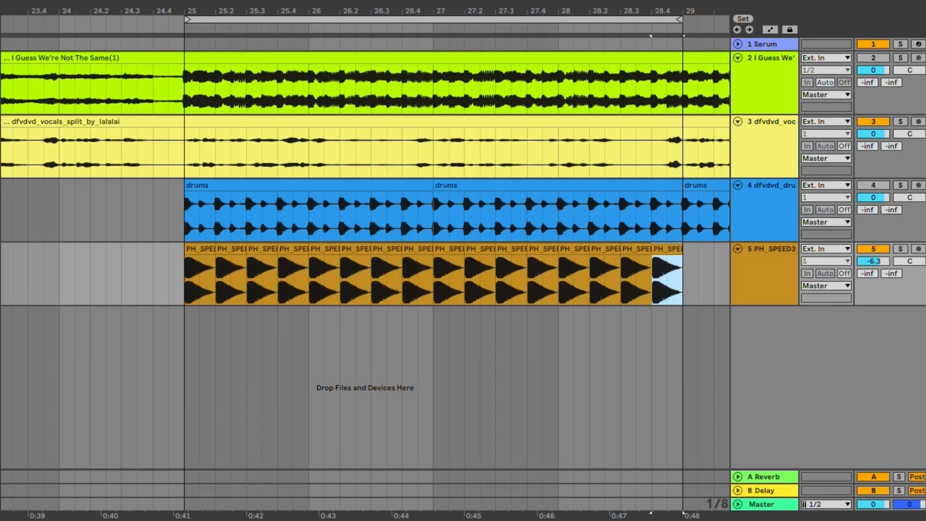
pyautogui.click(168, 280)
pyautogui.press('space')
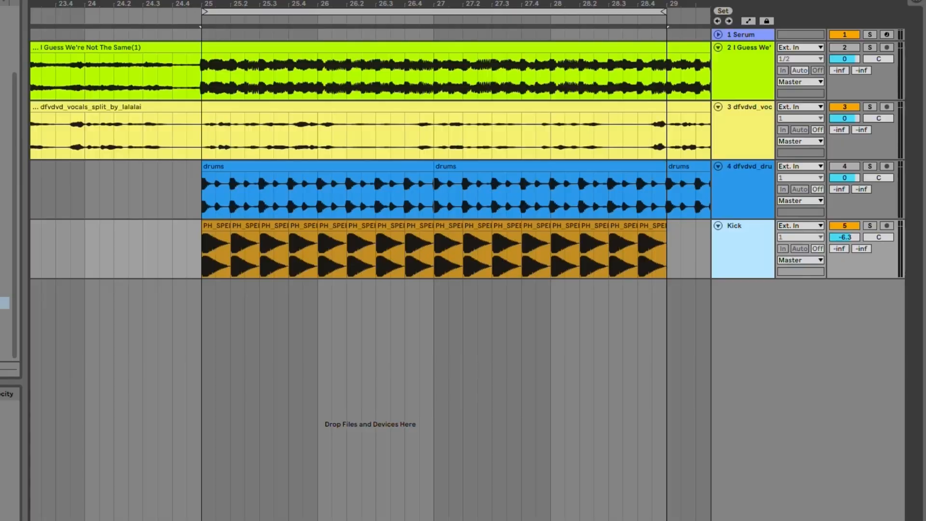
# Insert a MIDI track below the Kick track and create an empty MIDI clip from bar 25 to bar 29
pyautogui.rightClick(743, 244)
pyautogui.click(781, 352)
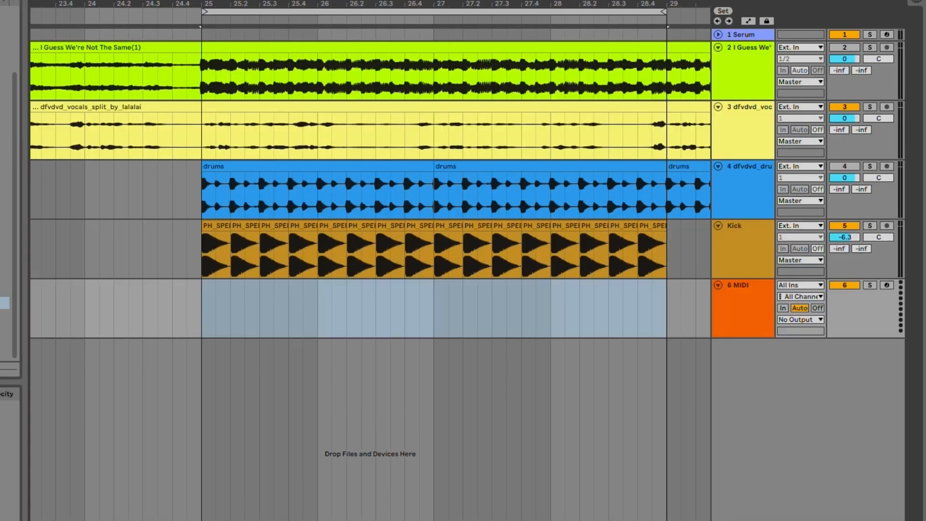
pyautogui.rightClick(643, 295)
pyautogui.click(694, 396)
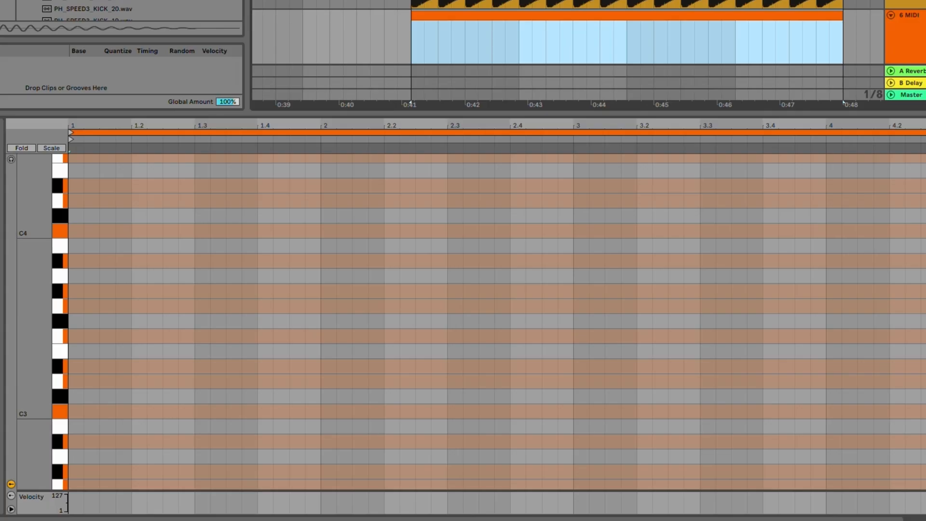
# Draw a C3 note on the offbeat of the first beat in the MIDI clip
pyautogui.click(116, 321)
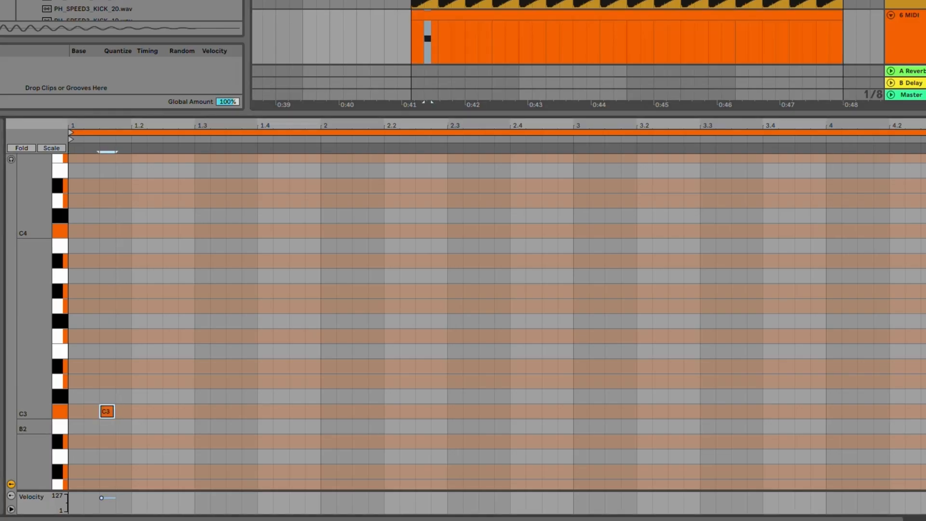
pyautogui.moveTo(70, 428); pyautogui.dragTo(129, 408)
pyautogui.moveTo(100, 125); pyautogui.dragTo(120, 161)
pyautogui.moveTo(149, 125); pyautogui.dragTo(137, 109)
# Duplicate the first beat with its C3 note across the whole four-bar MIDI clip, and close the clip editor
pyautogui.moveTo(159, 427); pyautogui.dragTo(72, 384)
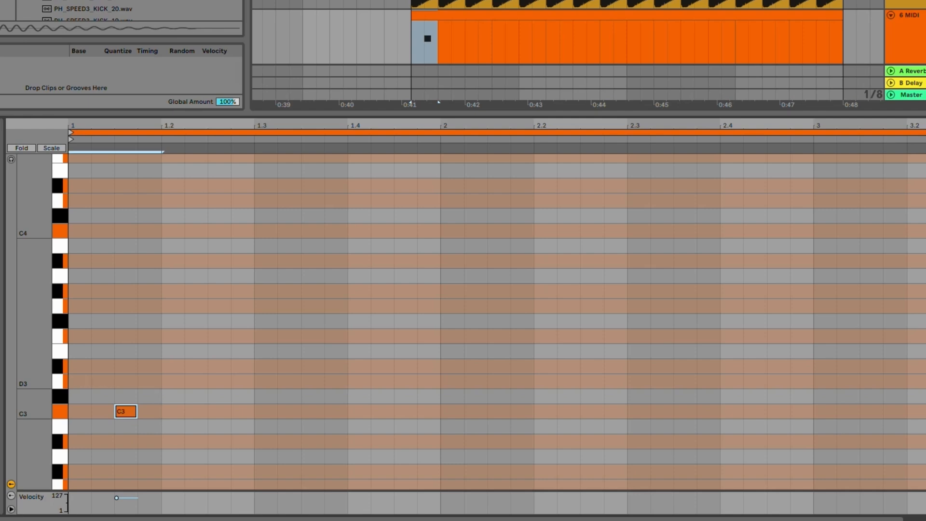
pyautogui.hotkey('ctrl', 'd')
pyautogui.hotkey('ctrl', 'd')
pyautogui.hotkey('ctrl', 'd')
pyautogui.hotkey('ctrl', 'd')
pyautogui.hotkey('ctrl', 'd')
pyautogui.hotkey('ctrl', 'd')
pyautogui.hotkey('ctrl', 'd')
pyautogui.hotkey('ctrl', 'd')
pyautogui.hotkey('ctrl', 'd')
pyautogui.hotkey('ctrl', 'd')
pyautogui.hotkey('ctrl', 'd')
pyautogui.hotkey('ctrl', 'd')
pyautogui.hotkey('ctrl', 'd')
pyautogui.hotkey('ctrl', 'd')
pyautogui.hotkey('ctrl', 'd')
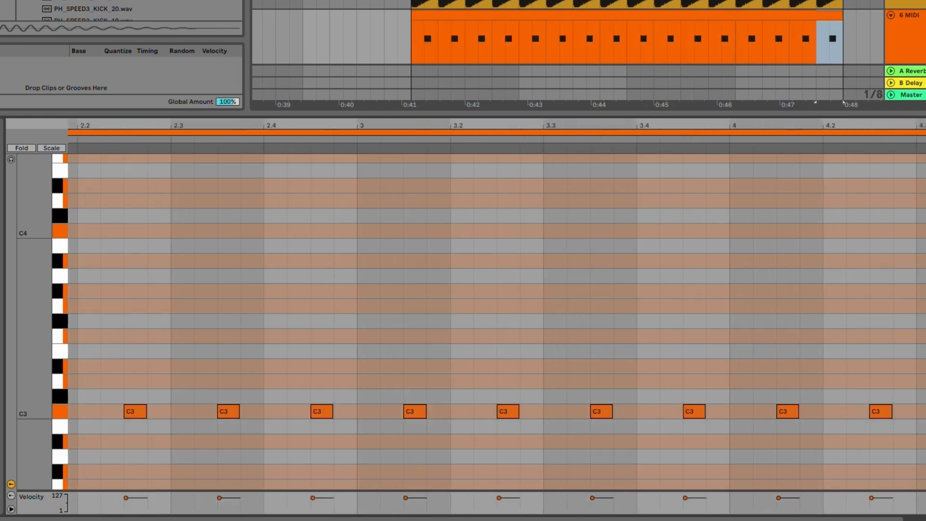
pyautogui.press('super+alt+l')
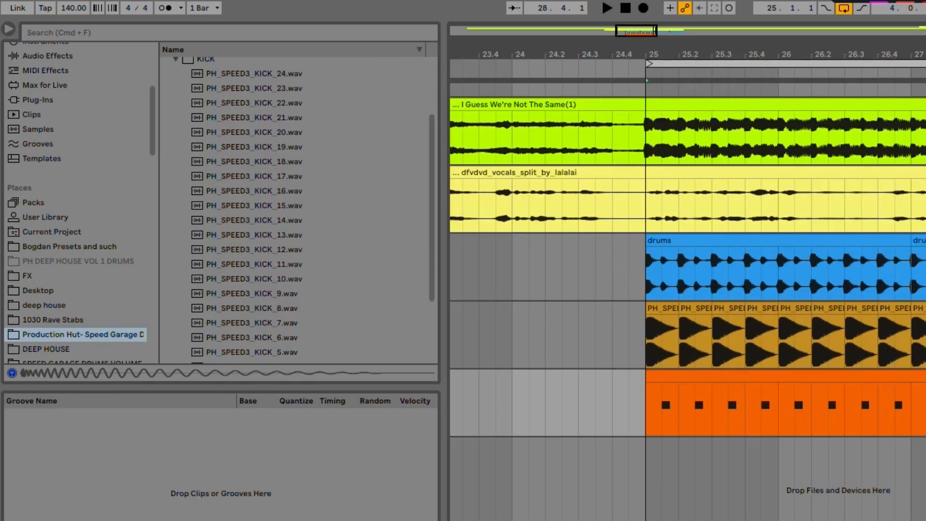
# Collapse the KICK folder, expand the OPEN folder and audition its open hi-hat samples
pyautogui.scroll(1, 299, 210)
pyautogui.click(176, 67)
pyautogui.press('Up')
pyautogui.press('Right')
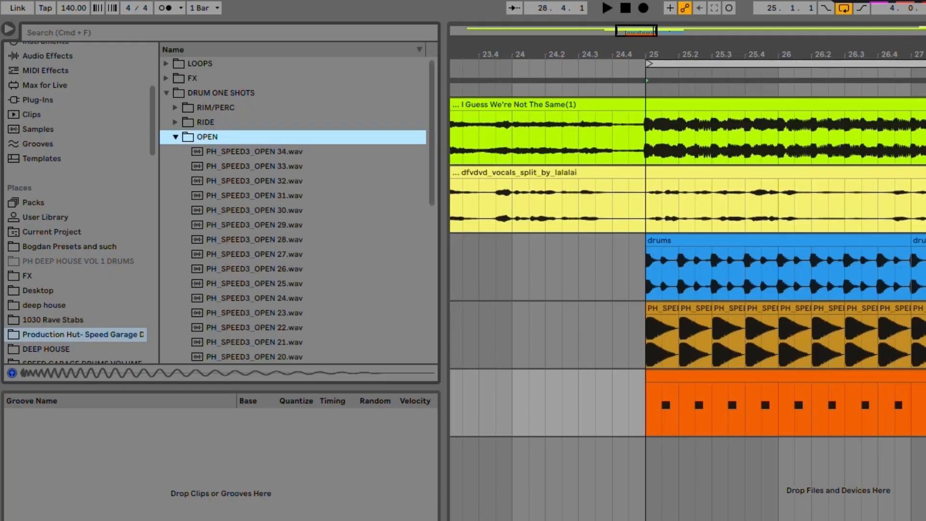
pyautogui.press('Down')
pyautogui.press('Down')
pyautogui.press('Down')
pyautogui.press('Down')
pyautogui.press('Down')
pyautogui.press('Down')
pyautogui.press('Down')
pyautogui.press('Down')
pyautogui.press('Down')
pyautogui.press('Down')
pyautogui.press('Down')
pyautogui.press('Down')
pyautogui.press('Down')
pyautogui.press('Down')
pyautogui.press('Up')
pyautogui.press('Up')
pyautogui.press('Up')
pyautogui.press('Up')
pyautogui.press('Up')
pyautogui.press('Up')
pyautogui.press('Up')
pyautogui.press('Up')
pyautogui.press('Up')
pyautogui.press('Up')
pyautogui.press('Up')
pyautogui.press('Up')
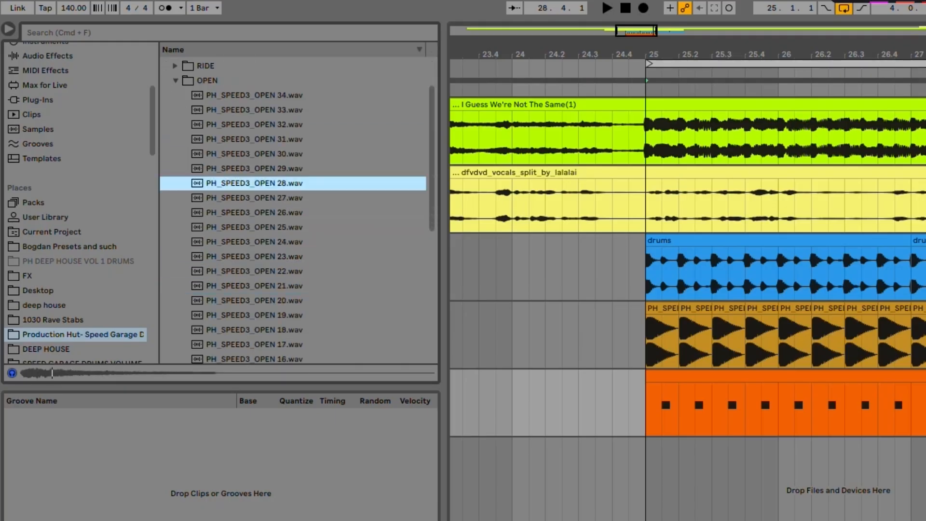
pyautogui.press('Down')
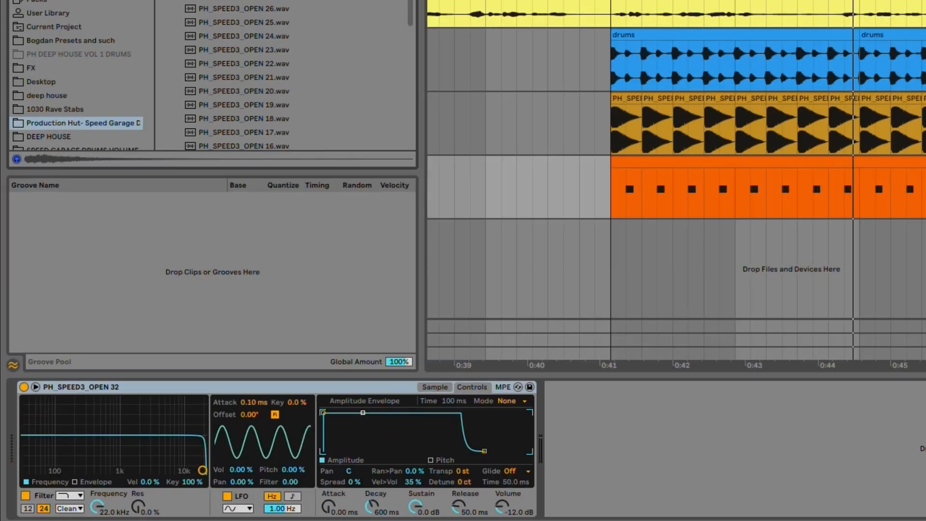
# Shape the open hat's amplitude envelope with sustain at -inf dB and decay at about 1.47 s
pyautogui.moveTo(362, 413); pyautogui.dragTo(377, 429)
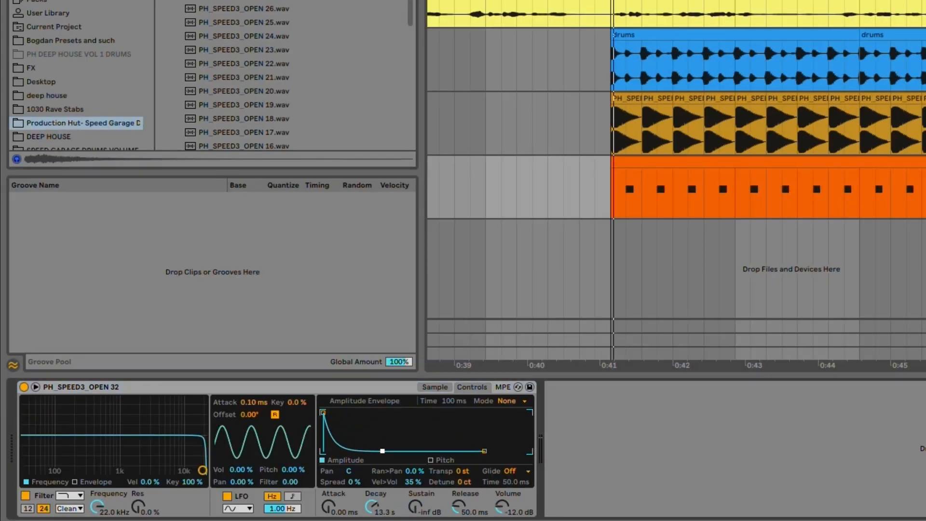
pyautogui.moveTo(378, 451)
pyautogui.mouseDown()
pyautogui.moveTo(364, 451)
pyautogui.moveTo(372, 451)
pyautogui.mouseUp()
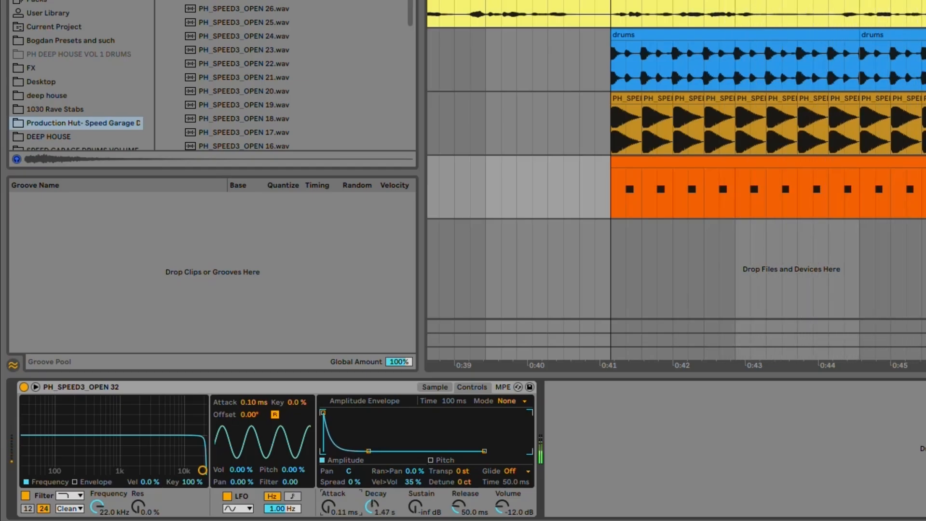
pyautogui.moveTo(345, 412); pyautogui.dragTo(352, 412)
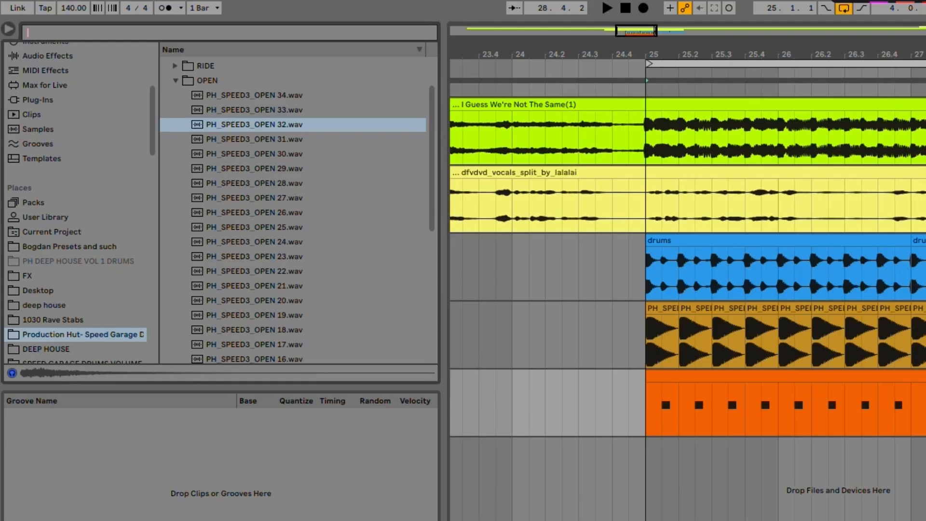
# Search the plug-ins for "trans" and add kHs Transient Shaper to the open-hat track
pyautogui.click(38, 100)
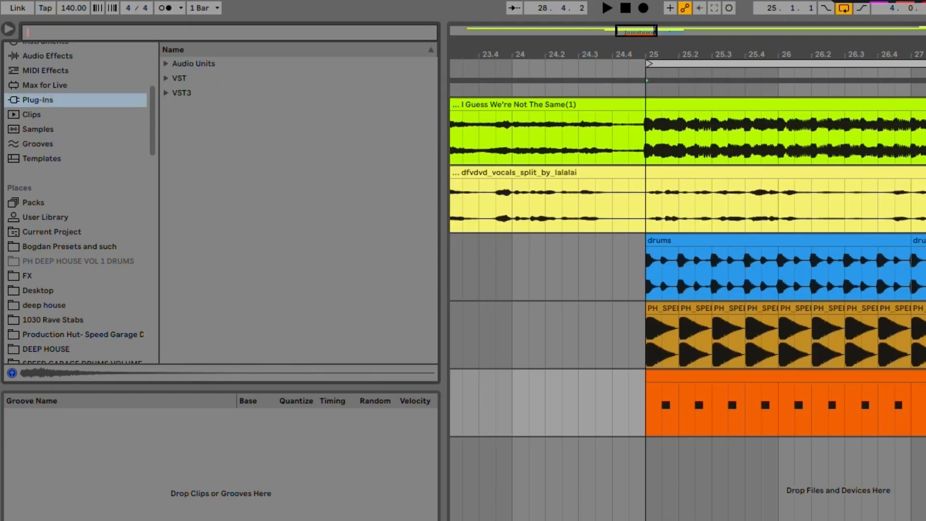
pyautogui.write('trans')
pyautogui.press('Down')
pyautogui.press('Down')
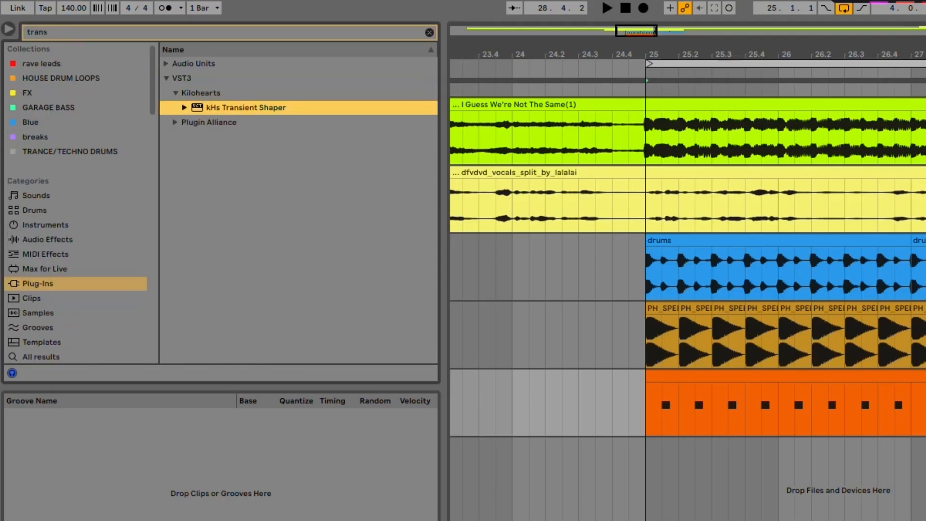
pyautogui.press('Return')
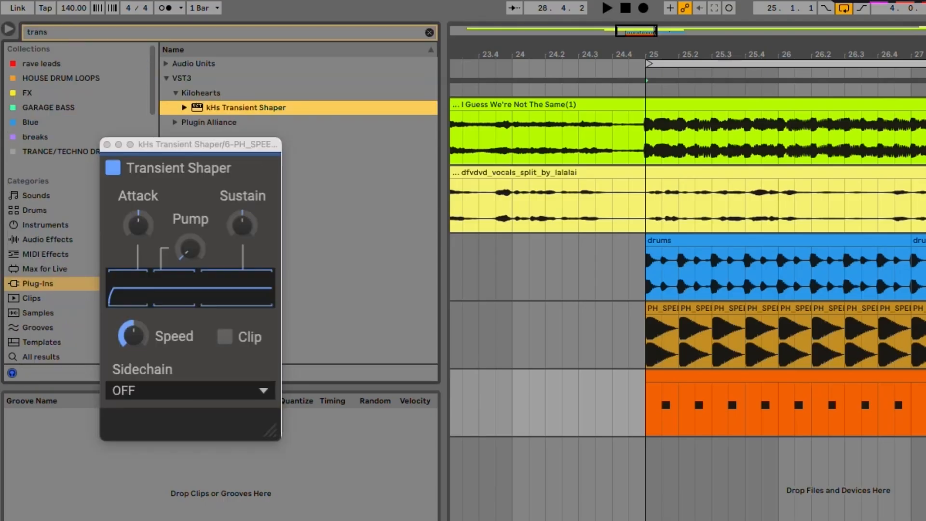
# Raise Attack and Pump in the open hat's Transient Shaper while playing from bar 25, and toggle the device to compare
pyautogui.moveTo(662, 54); pyautogui.dragTo(733, 229)
pyautogui.moveTo(577, 345)
pyautogui.mouseDown()
pyautogui.moveTo(607, 345)
pyautogui.moveTo(576, 341)
pyautogui.mouseUp()
pyautogui.scroll(-10, 595, 342)
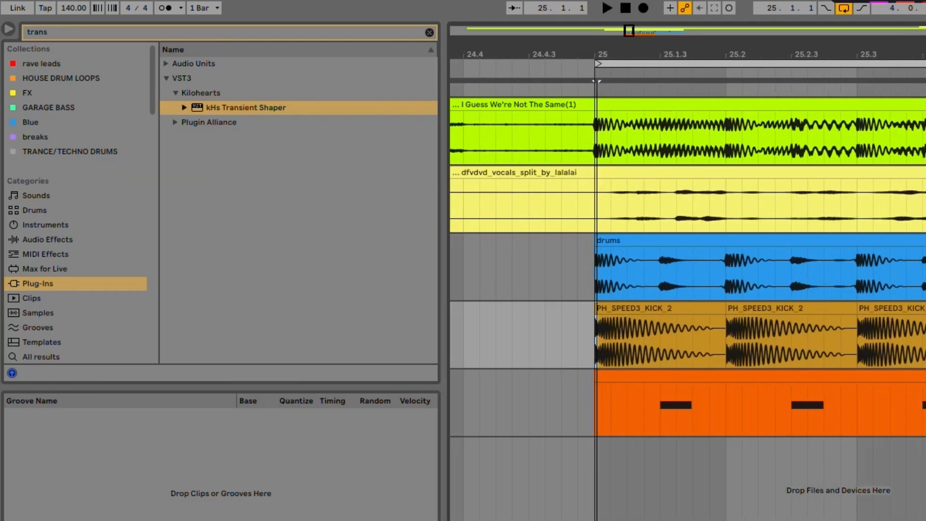
pyautogui.click(595, 405)
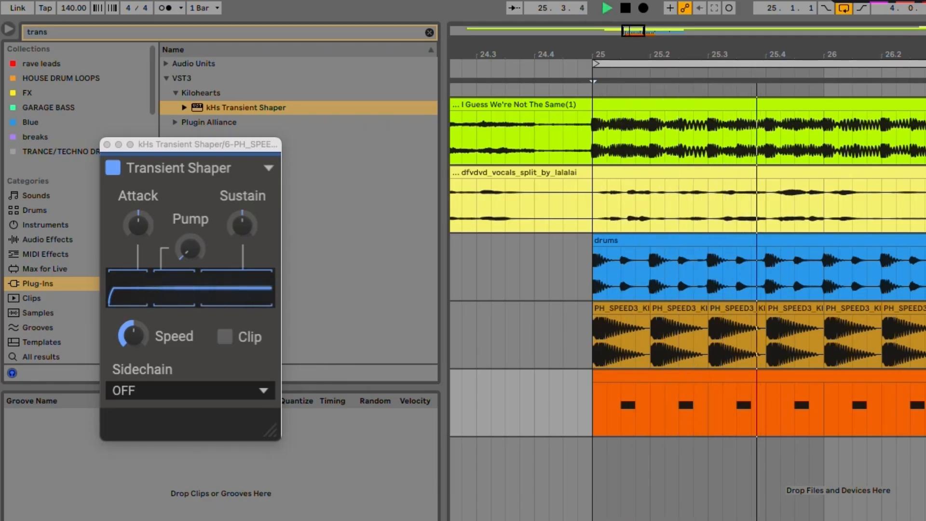
pyautogui.moveTo(138, 225); pyautogui.dragTo(139, 186)
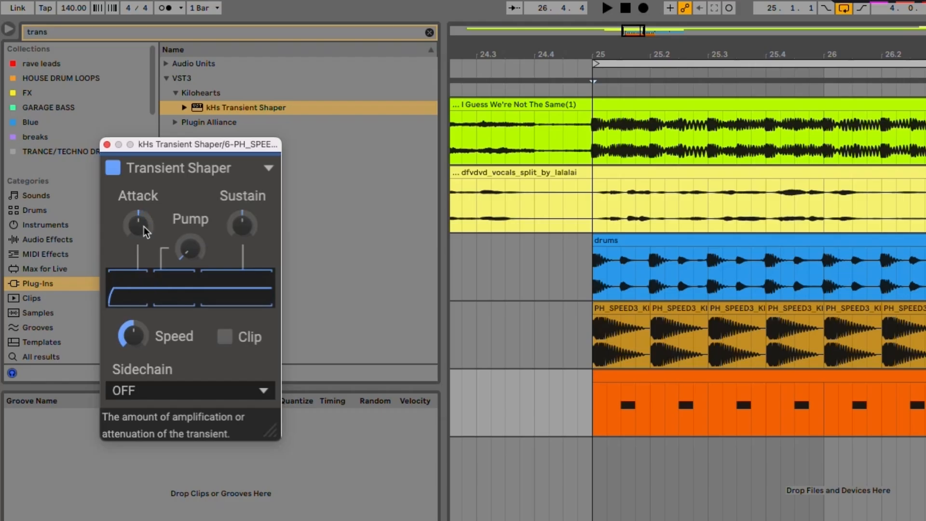
pyautogui.moveTo(145, 232); pyautogui.dragTo(144, 219)
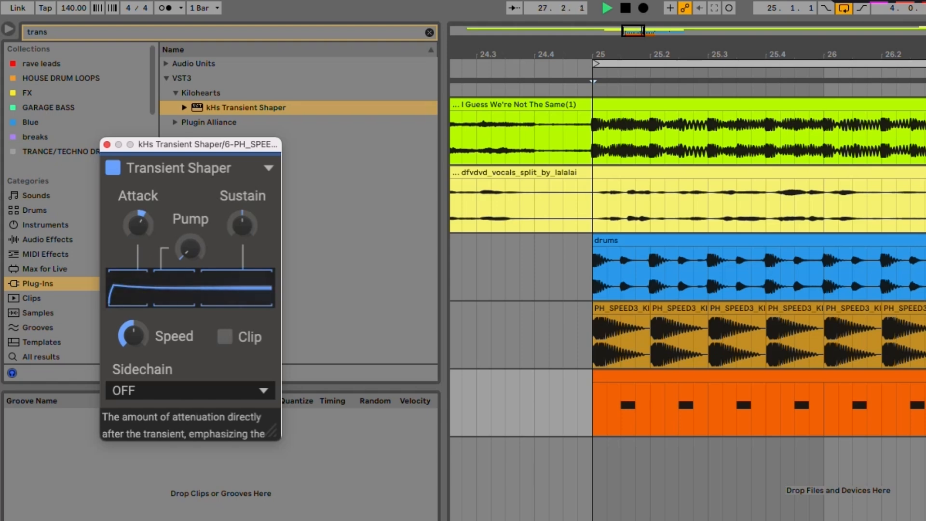
pyautogui.moveTo(190, 249)
pyautogui.mouseDown()
pyautogui.moveTo(190, 226)
pyautogui.moveTo(190, 238)
pyautogui.mouseUp()
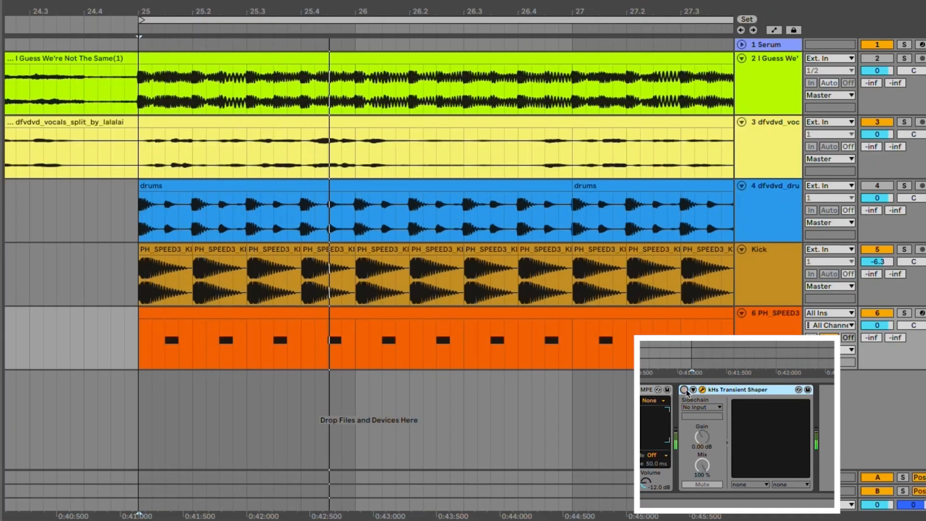
pyautogui.click(686, 390)
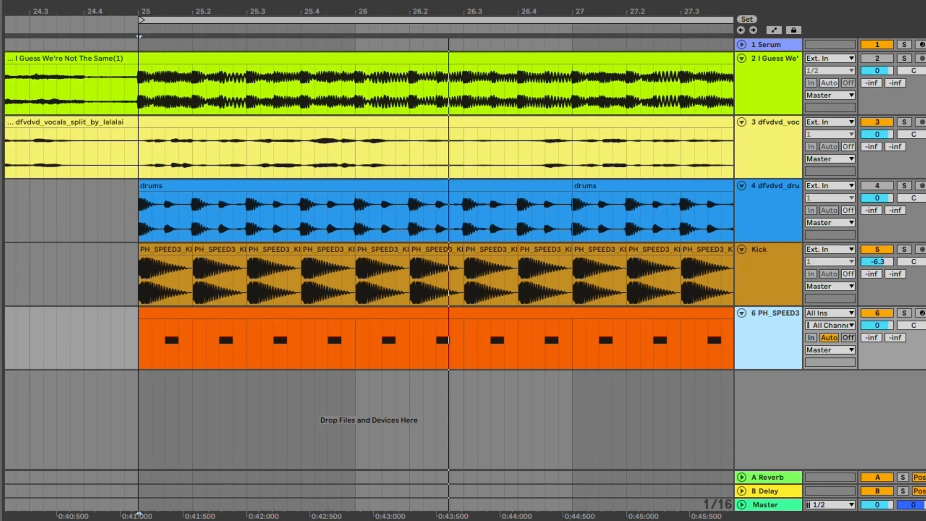
# Try duplicating the open-hat track and auditioning other samples from the OPEN folder for a second layer
pyautogui.hotkey('ctrl', 'd')
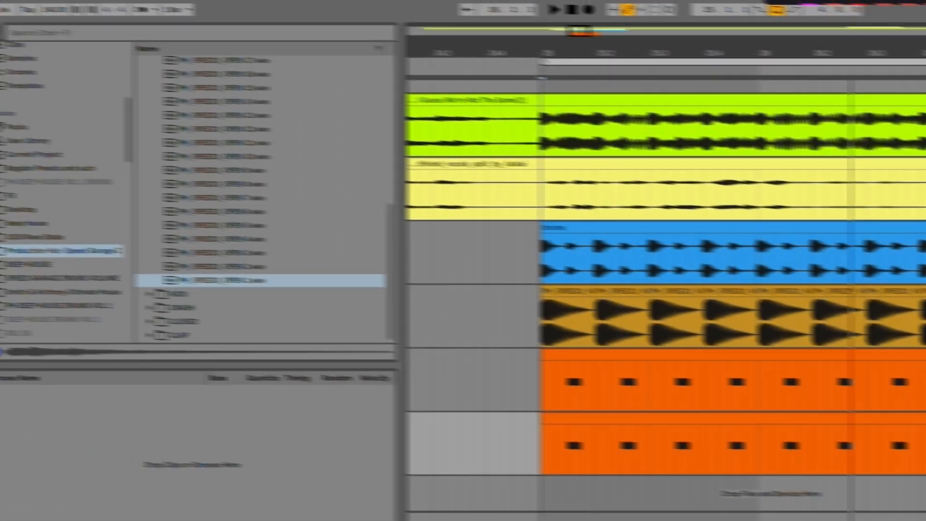
pyautogui.click(237, 172)
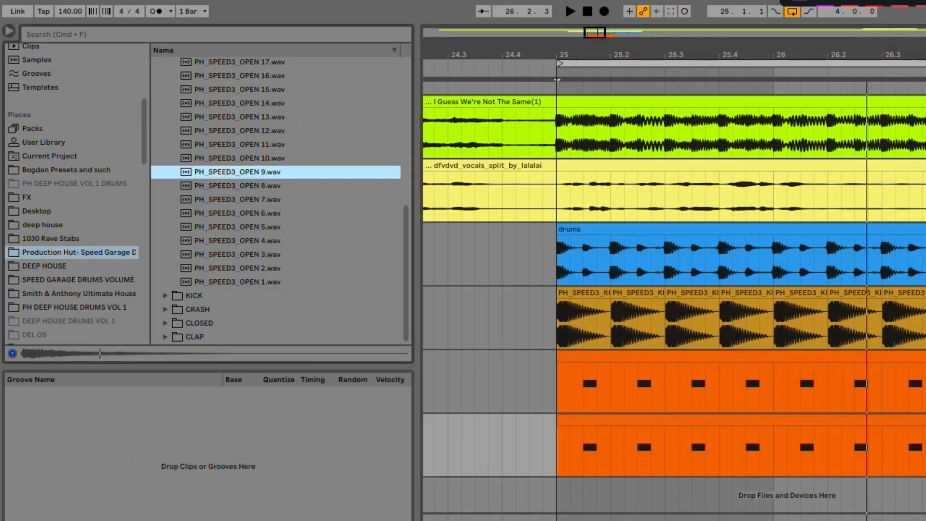
pyautogui.click(237, 268)
pyautogui.click(238, 281)
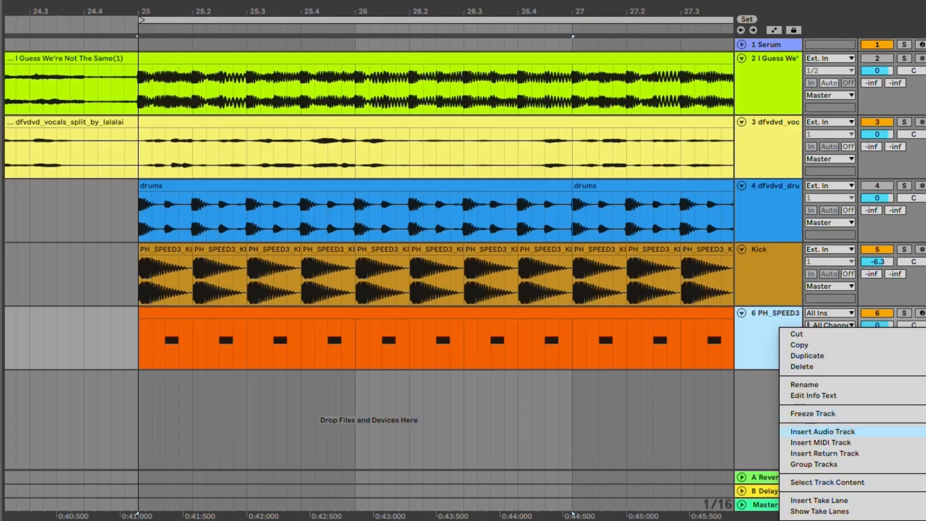
# Insert an audio track below the open-hat track and expand the CLAP one-shots folder
pyautogui.click(823, 432)
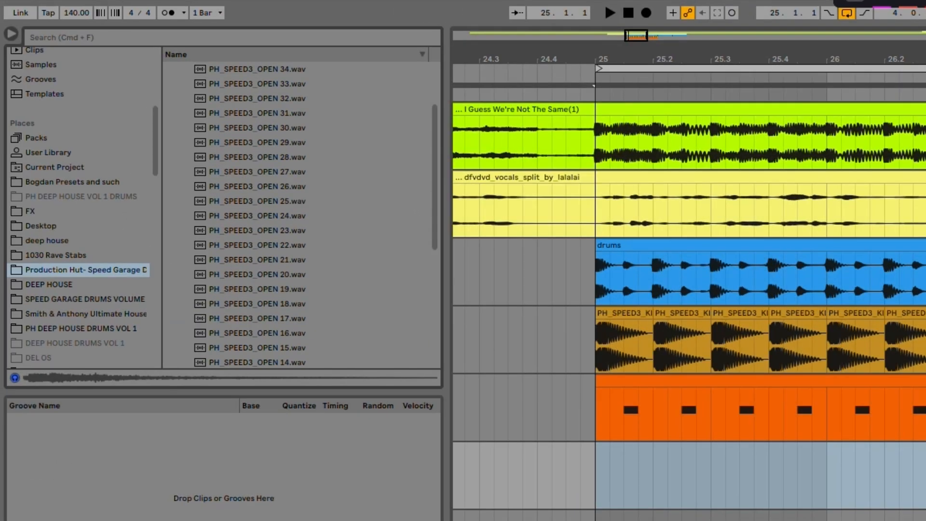
pyautogui.scroll(-6, 296, 241)
pyautogui.click(255, 301)
pyautogui.press('Down')
pyautogui.press('Down')
pyautogui.press('Down')
pyautogui.press('Down')
pyautogui.press('Right')
# Audition the clap samples and place PH_SPEED3_CLAP 12.wav on the new audio track at beat 25.2
pyautogui.press('Down')
pyautogui.press('Down')
pyautogui.press('Down')
pyautogui.press('Down')
pyautogui.press('Down')
pyautogui.press('Down')
pyautogui.press('Down')
pyautogui.press('Down')
pyautogui.press('Down')
pyautogui.press('Down')
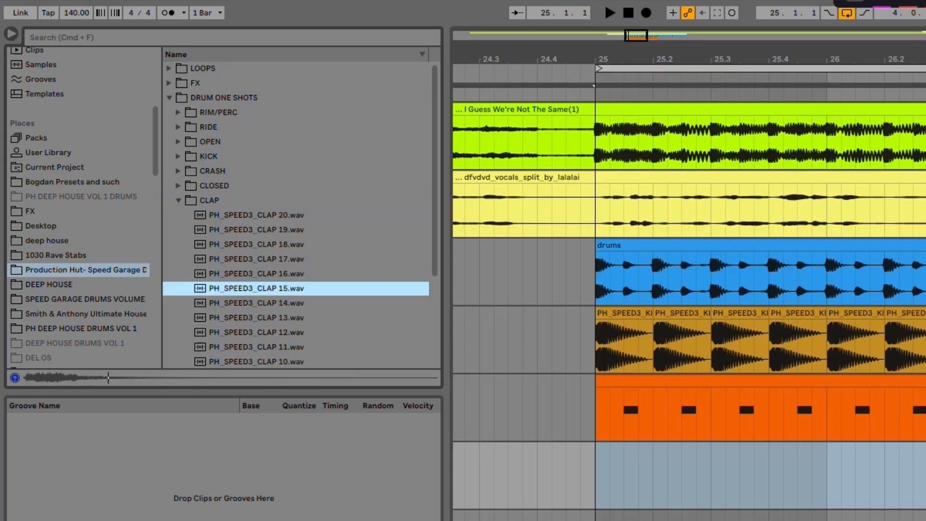
pyautogui.press('Down')
pyautogui.press('Down')
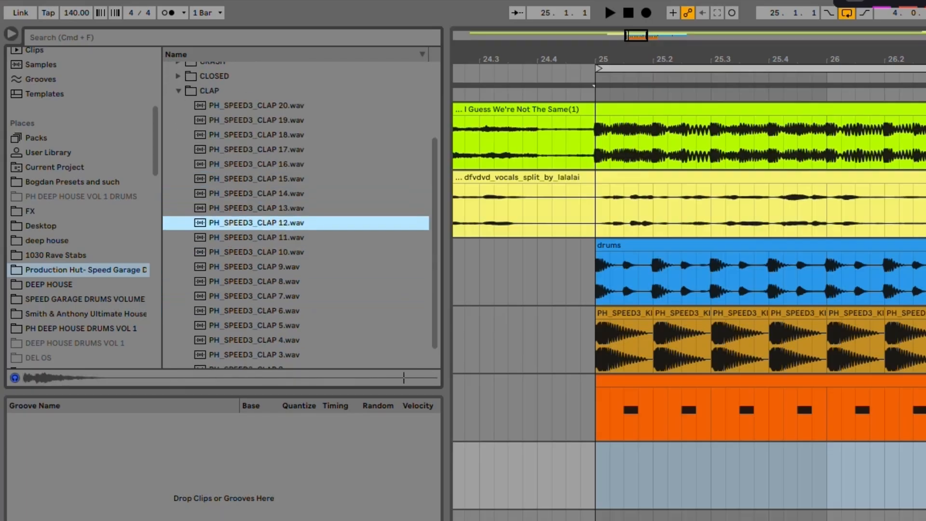
pyautogui.moveTo(271, 223); pyautogui.dragTo(654, 476)
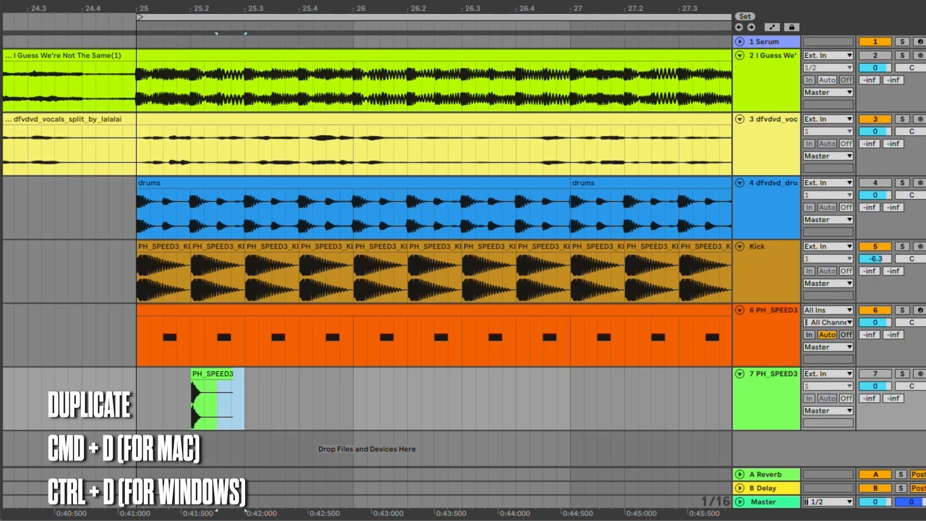
# Duplicate the clap selection along its track so the clap repeats every two beats through bar 28
pyautogui.hotkey('ctrl', 'd')
pyautogui.hotkey('ctrl', 'd')
pyautogui.hotkey('ctrl', 'd')
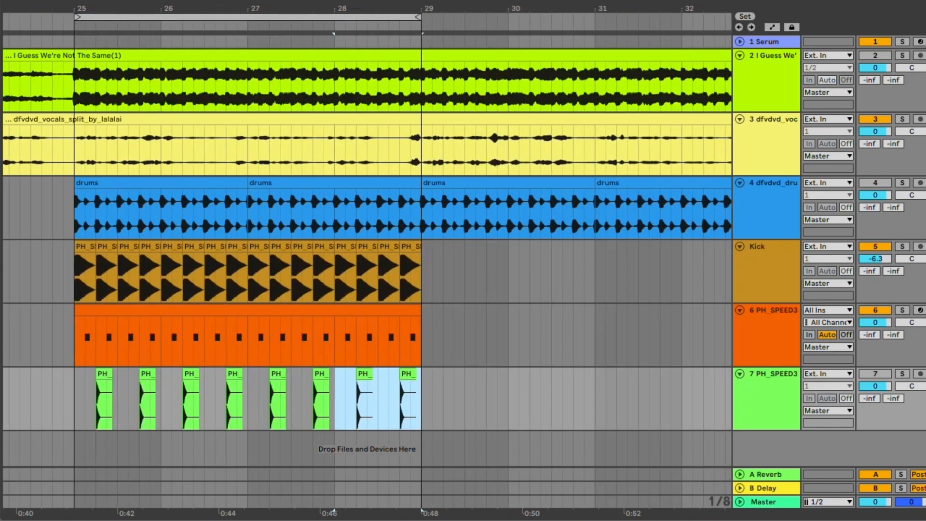
# Activate the clap track during playback from bar 25 and set its volume to -7.2 dB
pyautogui.click(75, 398)
pyautogui.press('space')
pyautogui.click(875, 374)
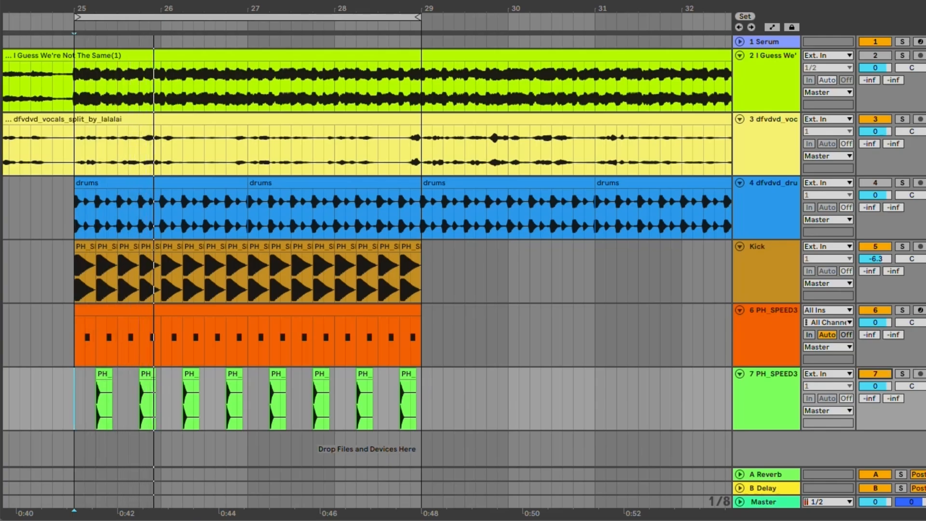
pyautogui.moveTo(875, 386)
pyautogui.mouseDown()
pyautogui.moveTo(875, 408)
pyautogui.moveTo(875, 380)
pyautogui.moveTo(875, 390)
pyautogui.moveTo(887, 385)
pyautogui.mouseUp()
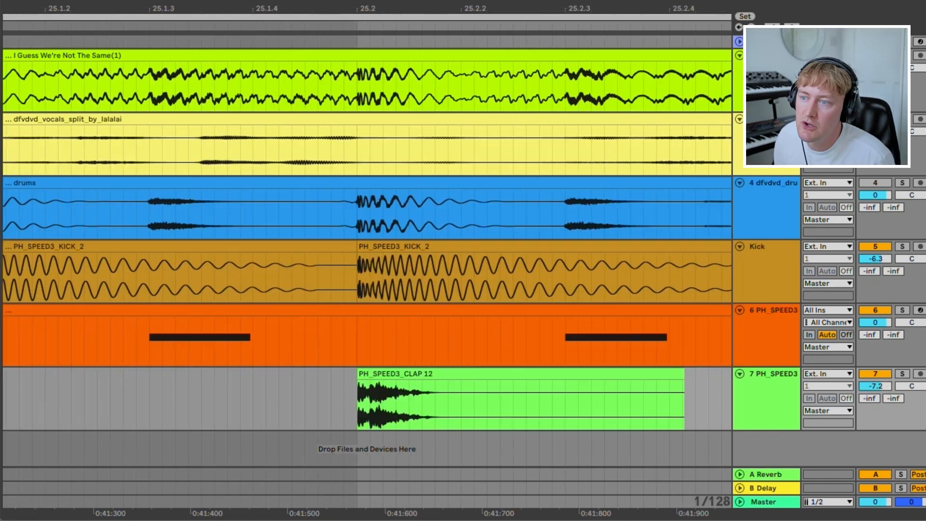
# Add PH_SPEED3_CLAP 7 to the clap track, reverse it, and align its end with the CLAP 12 hit at 25.2
pyautogui.moveTo(3, 399); pyautogui.dragTo(100, 374)
pyautogui.hotkey('shift', 'r')
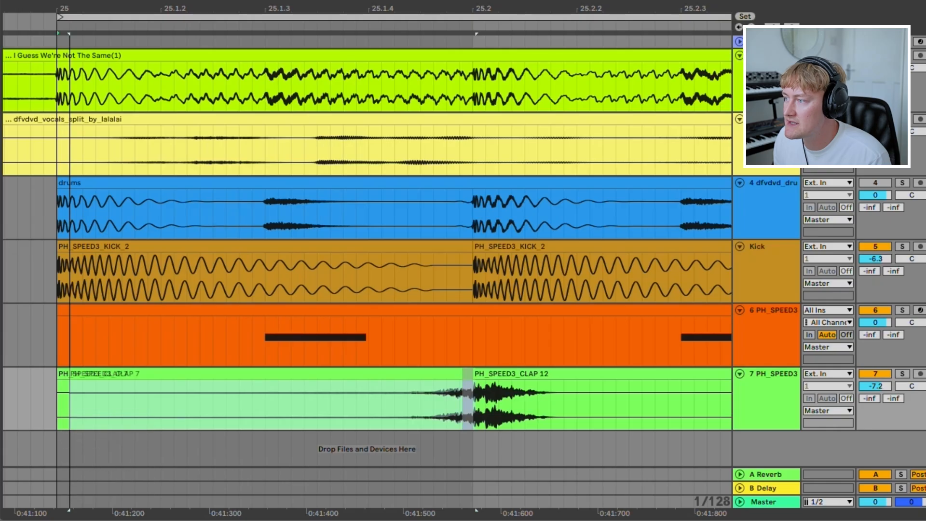
pyautogui.scroll(4, 515, 374)
pyautogui.moveTo(396, 374); pyautogui.dragTo(388, 374)
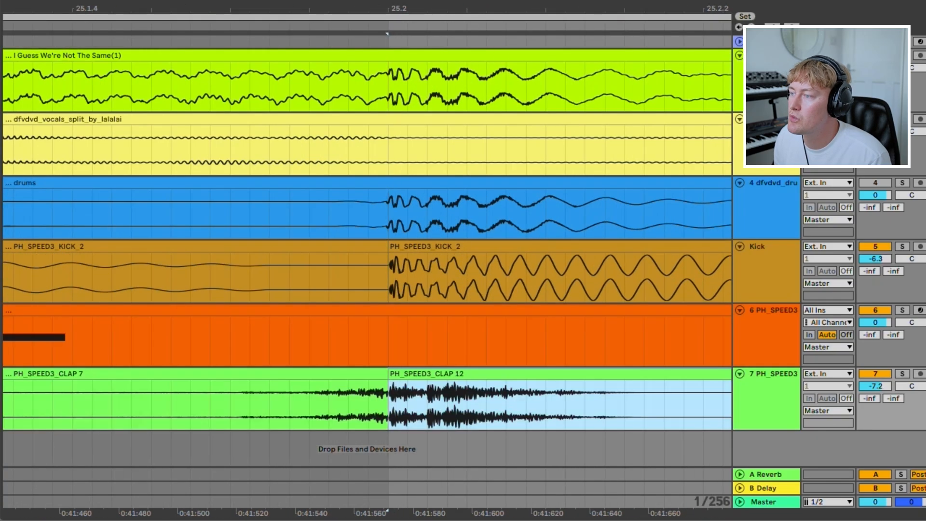
pyautogui.click(152, 404)
pyautogui.press('space')
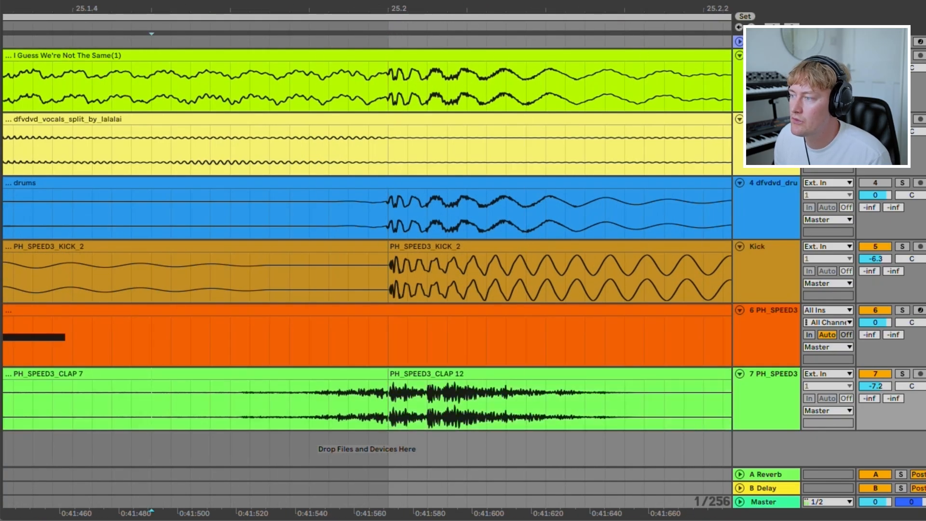
# Move the reversed CLAP 7 clip to lead into the clap at 25.4 instead, and play the result
pyautogui.scroll(-10, 337, 386)
pyautogui.press('space')
pyautogui.press('space')
pyautogui.moveTo(294, 374); pyautogui.dragTo(507, 373)
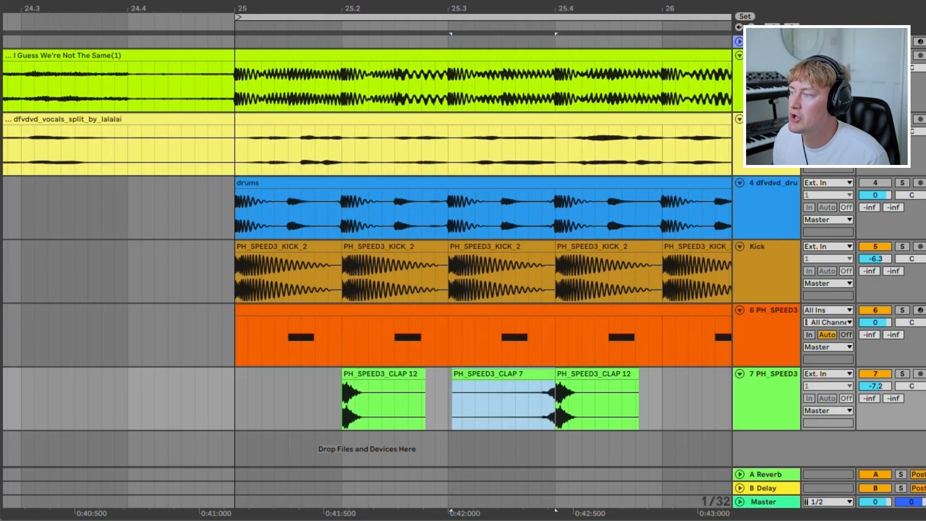
pyautogui.press('space')
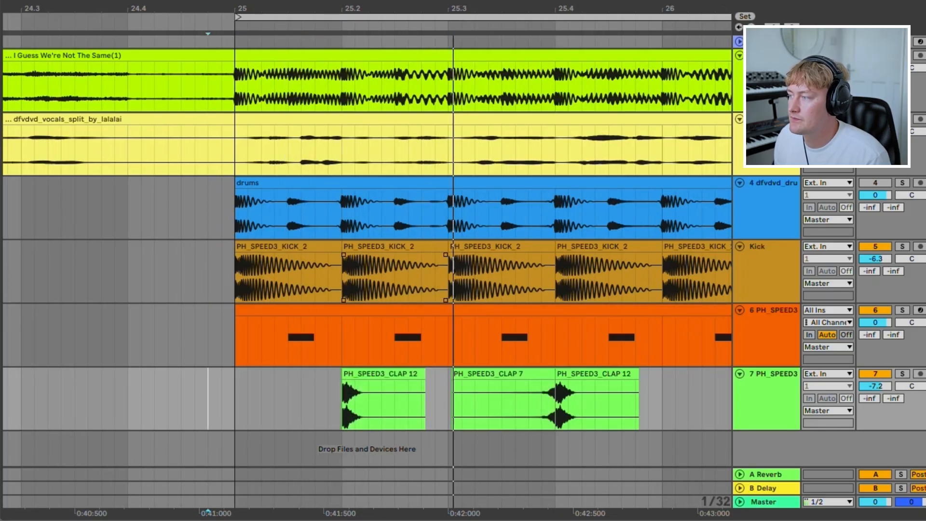
# Close the small gap between the reversed CLAP 7 clip and the clap at 25.4, and play from before 25.2
pyautogui.moveTo(565, 8); pyautogui.dragTo(564, 108)
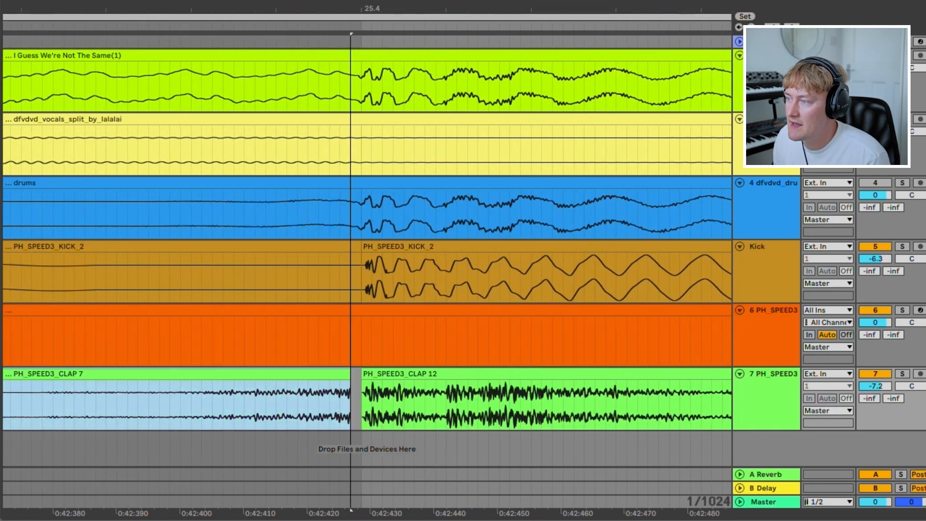
pyautogui.moveTo(338, 374); pyautogui.dragTo(349, 374)
pyautogui.moveTo(381, 8); pyautogui.dragTo(382, 0)
pyautogui.click(139, 416)
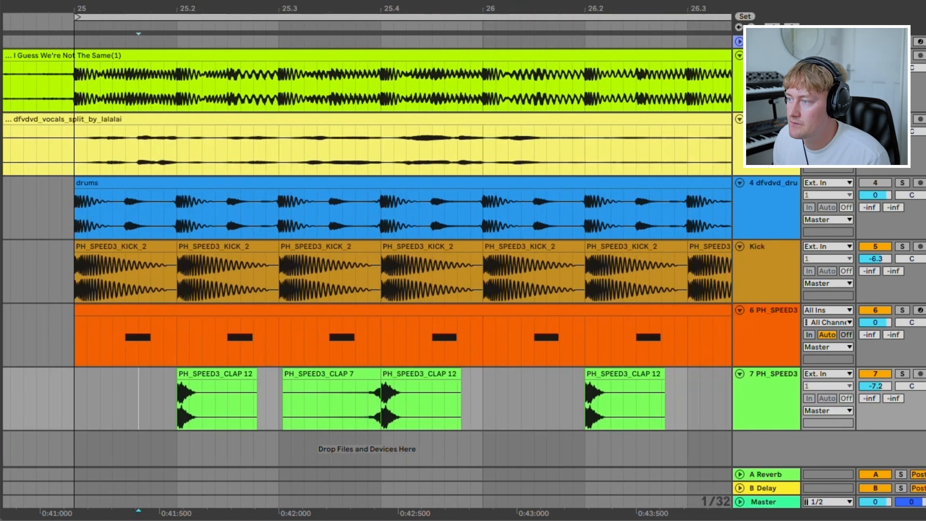
pyautogui.press('space')
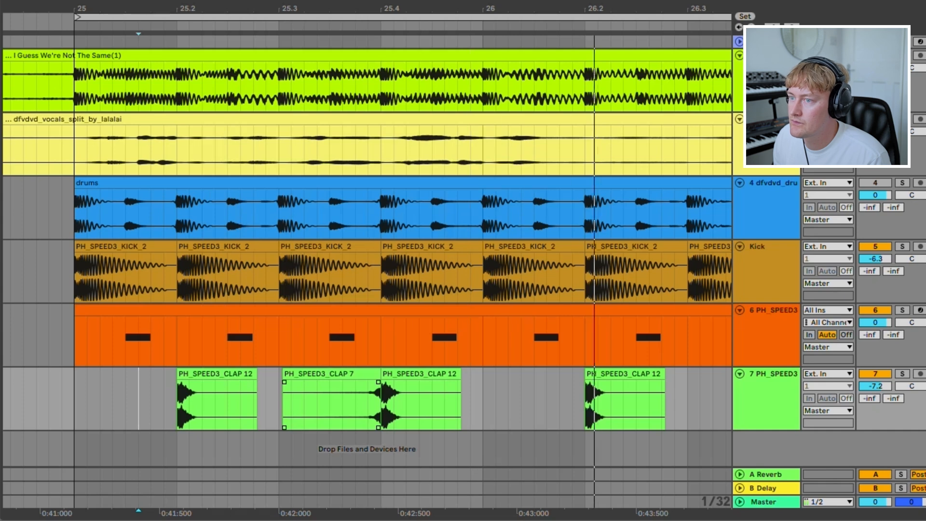
# Lay a reversed PH_SPEED3_CLAP 5 over the CLAP 7 clip and extend its end slightly past 25.4 to meet the CLAP 12 hit
pyautogui.moveTo(242, 442); pyautogui.dragTo(64, 398)
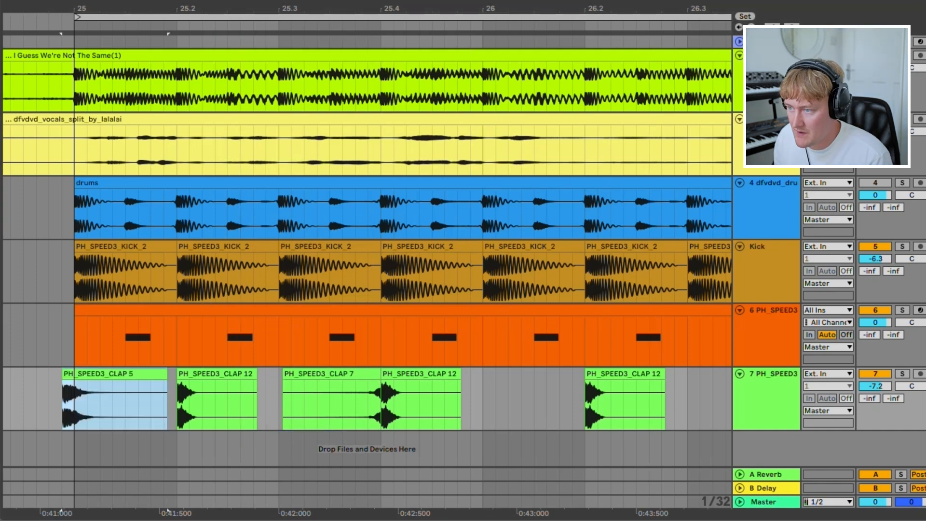
pyautogui.moveTo(164, 374); pyautogui.dragTo(156, 375)
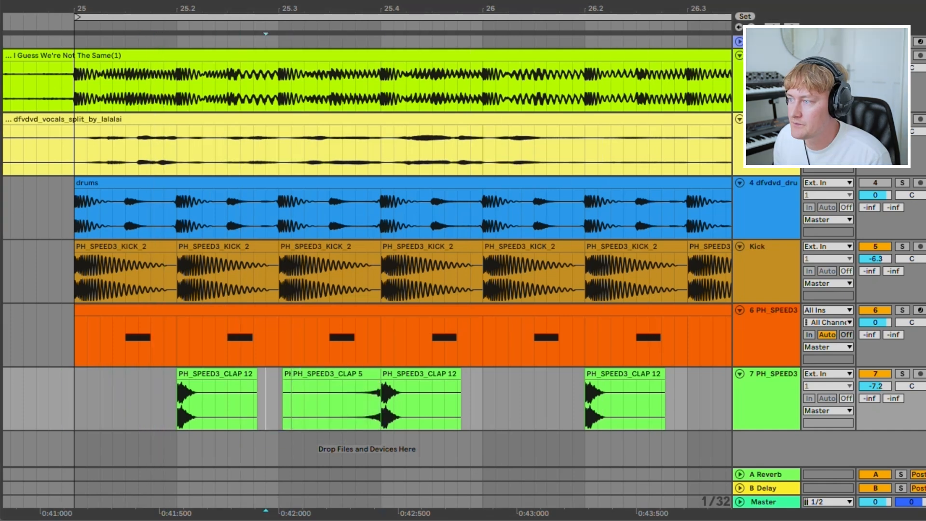
pyautogui.moveTo(383, 9); pyautogui.dragTo(383, 96)
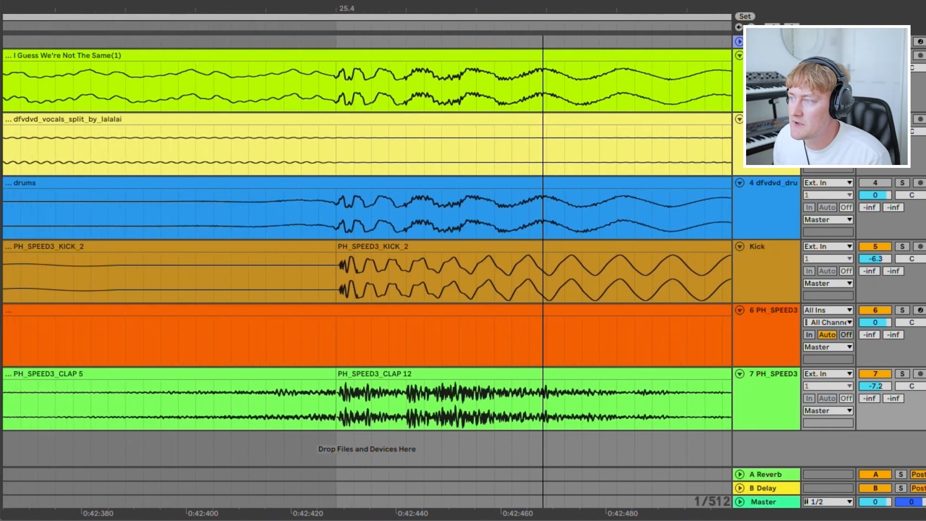
pyautogui.moveTo(333, 9); pyautogui.dragTo(333, 63)
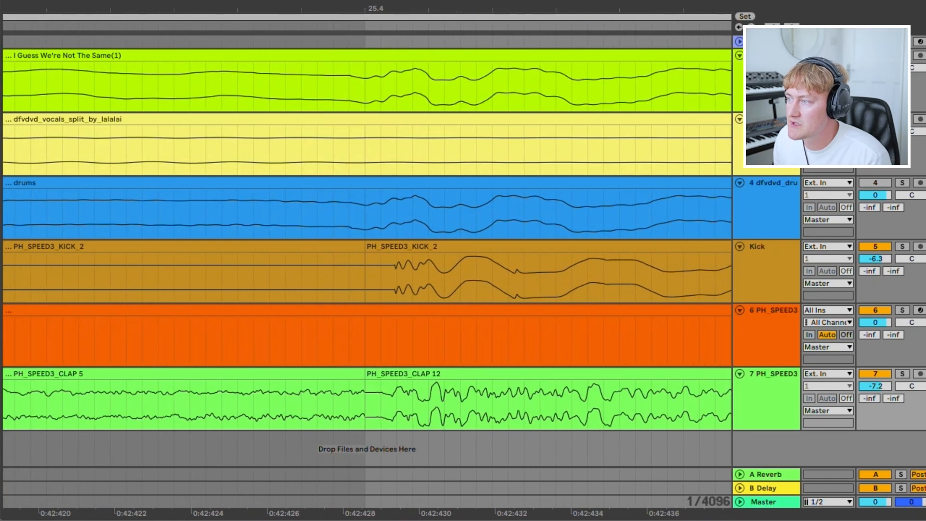
pyautogui.moveTo(367, 374); pyautogui.dragTo(389, 375)
pyautogui.moveTo(365, 8); pyautogui.dragTo(365, 64)
pyautogui.moveTo(362, 375); pyautogui.dragTo(431, 374)
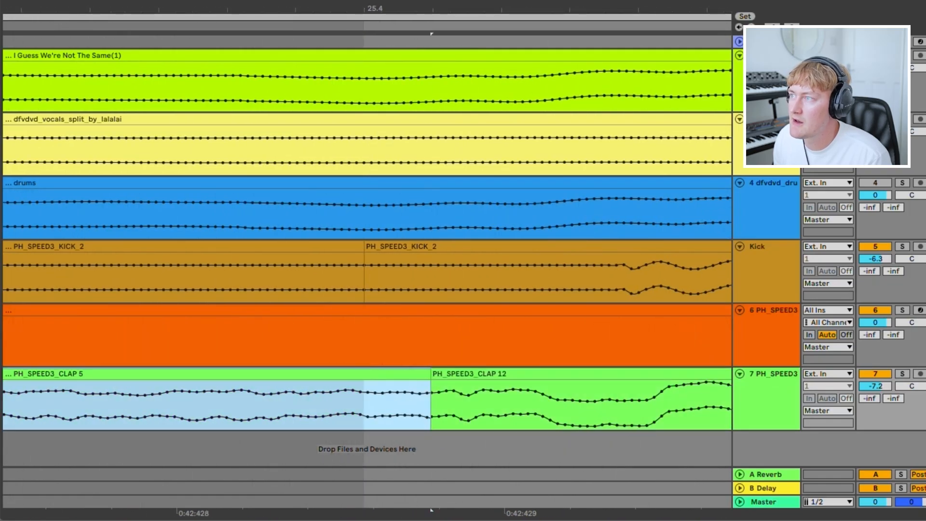
pyautogui.moveTo(357, 9); pyautogui.dragTo(357, 0)
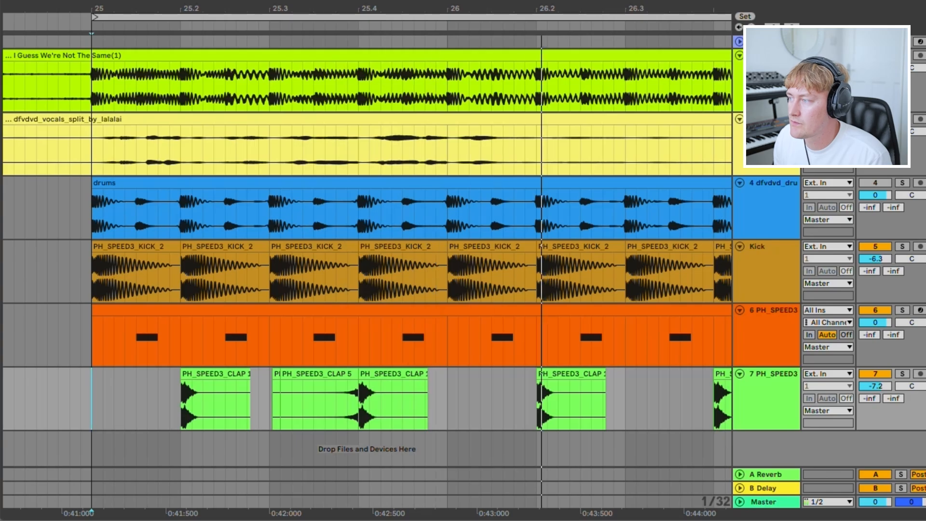
# Repeat bar 25's clap pattern with its reversed lead-in across bars 26, 27 and 28
pyautogui.moveTo(383, 9); pyautogui.dragTo(383, 1)
pyautogui.moveTo(410, 398); pyautogui.dragTo(263, 399)
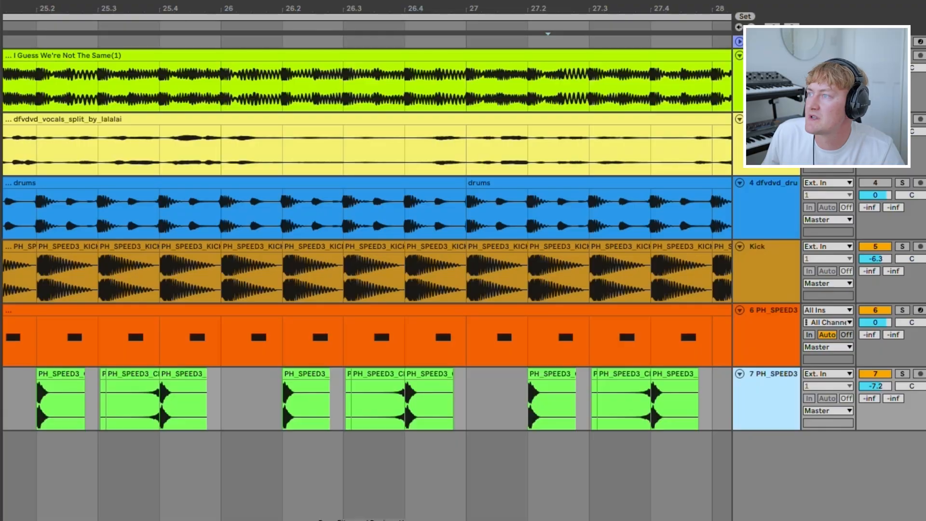
pyautogui.moveTo(363, 8); pyautogui.dragTo(364, 1)
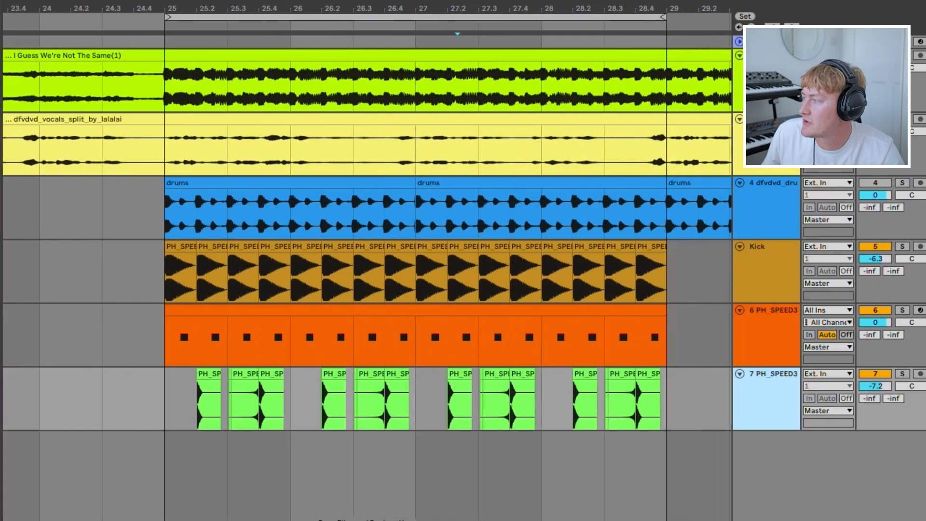
# Insert an audio track below the clap track and switch the arrangement to a triplet grid
pyautogui.rightClick(767, 411)
pyautogui.click(811, 193)
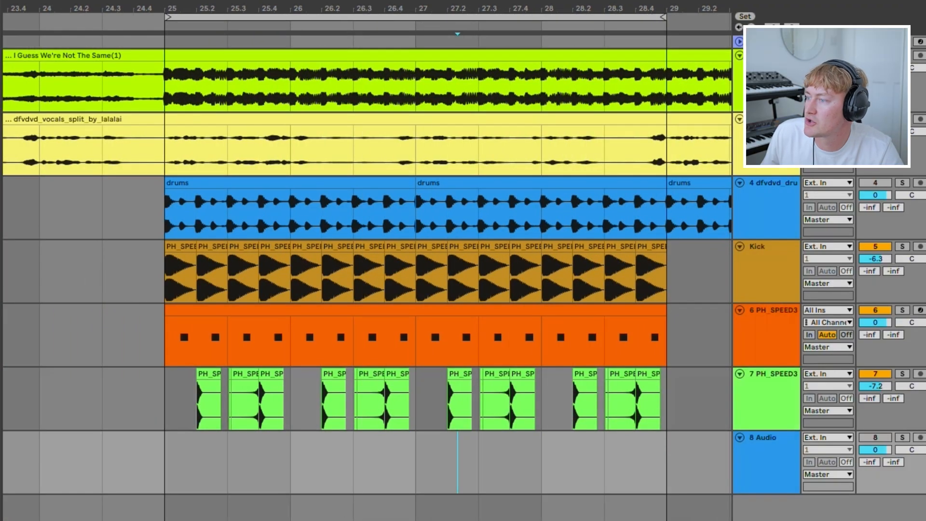
pyautogui.rightClick(385, 461)
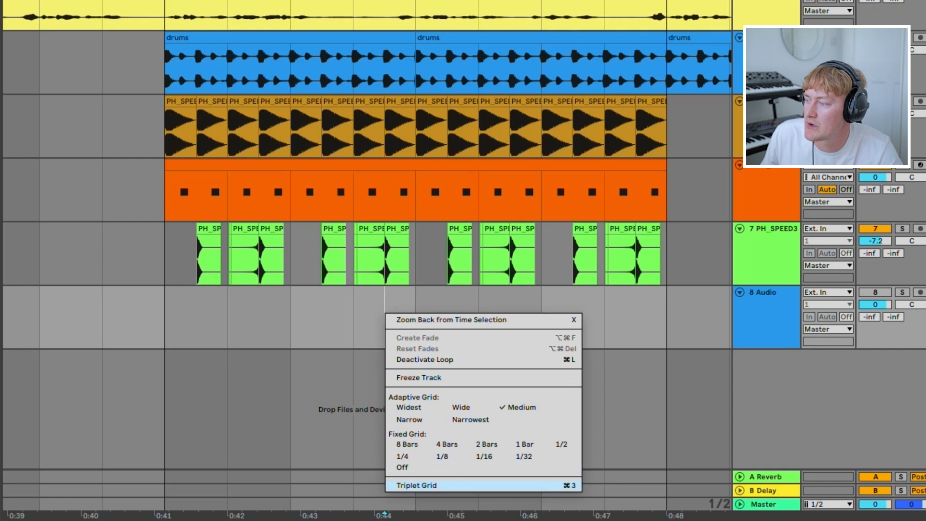
pyautogui.click(444, 486)
pyautogui.moveTo(440, 515); pyautogui.dragTo(541, 520)
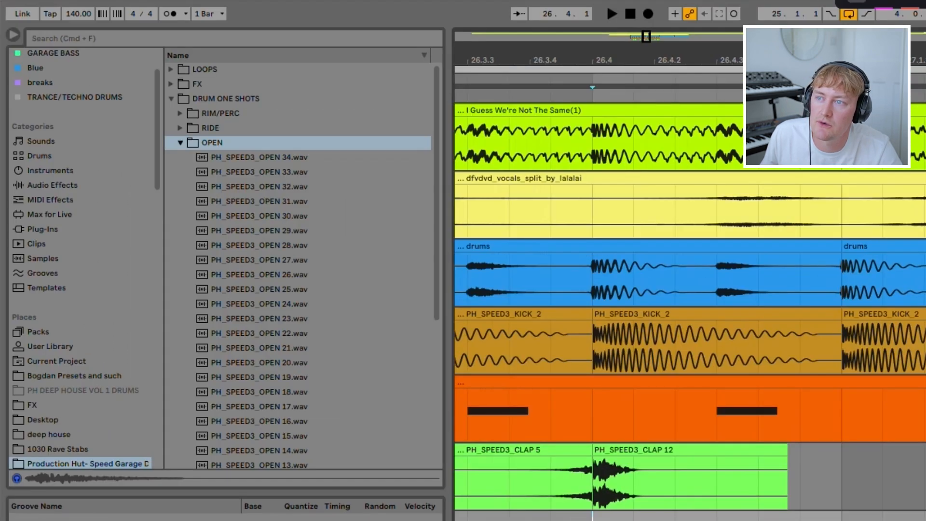
# Audition the RIM/PERC one-shots and place PH_SPEED3_Perc_ 6.wav on the new audio track just before bar 27
pyautogui.click(180, 114)
pyautogui.click(259, 202)
pyautogui.click(259, 231)
pyautogui.scroll(-3, 260, 237)
pyautogui.click(259, 253)
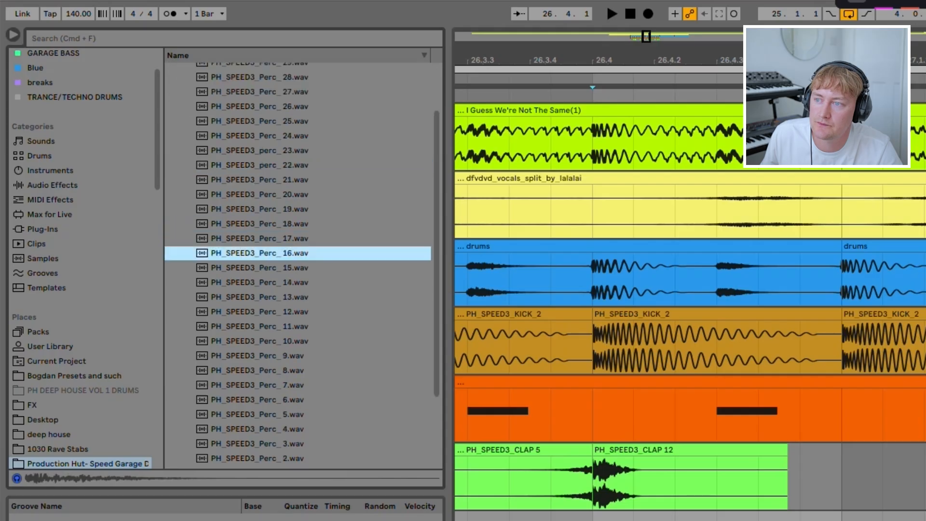
pyautogui.click(260, 282)
pyautogui.scroll(-5, 260, 280)
pyautogui.click(259, 268)
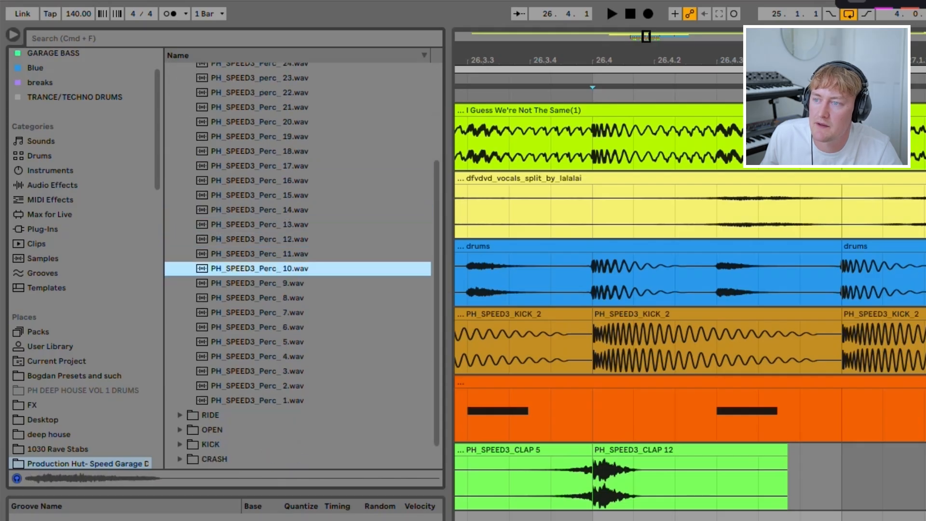
pyautogui.click(260, 297)
pyautogui.click(260, 371)
pyautogui.click(260, 312)
pyautogui.click(260, 327)
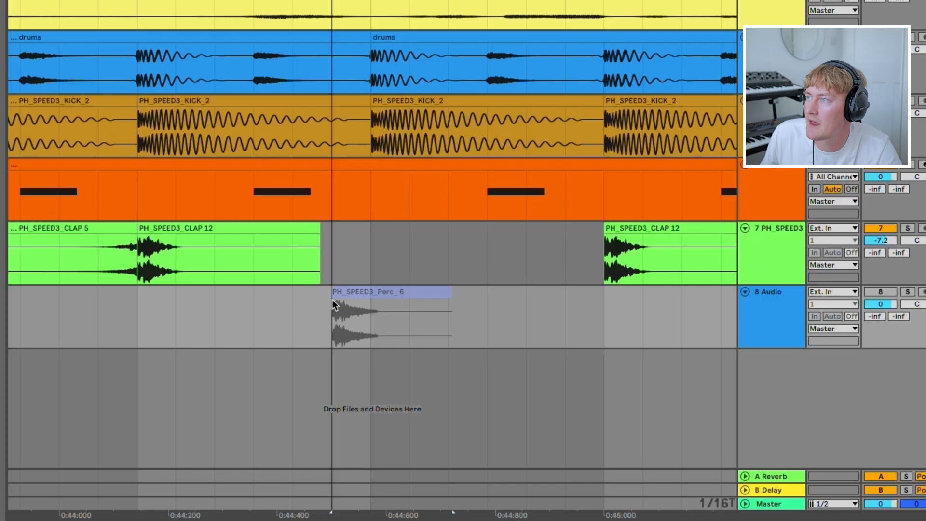
# Move the Perc_ 6 clip two beats earlier, to just before 26.3
pyautogui.press('-')
pyautogui.press('-')
pyautogui.press('-')
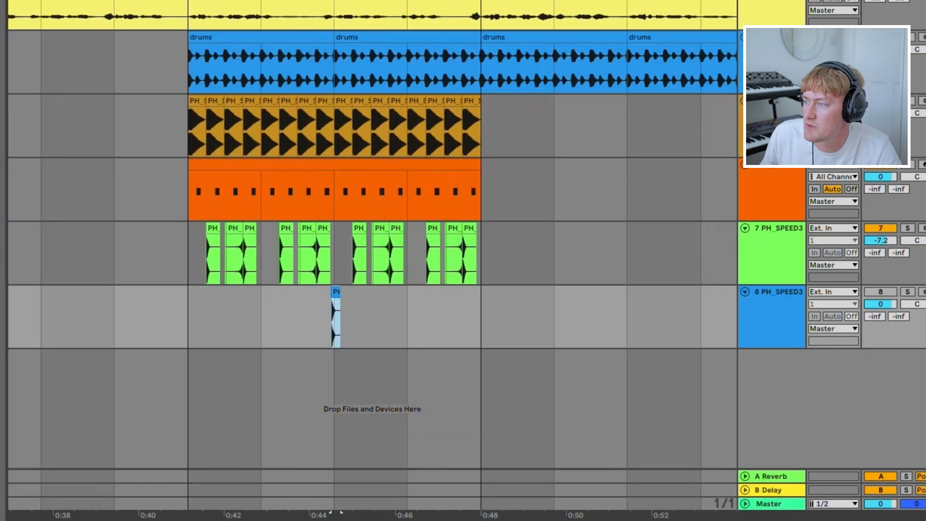
pyautogui.press('+')
pyautogui.press('+')
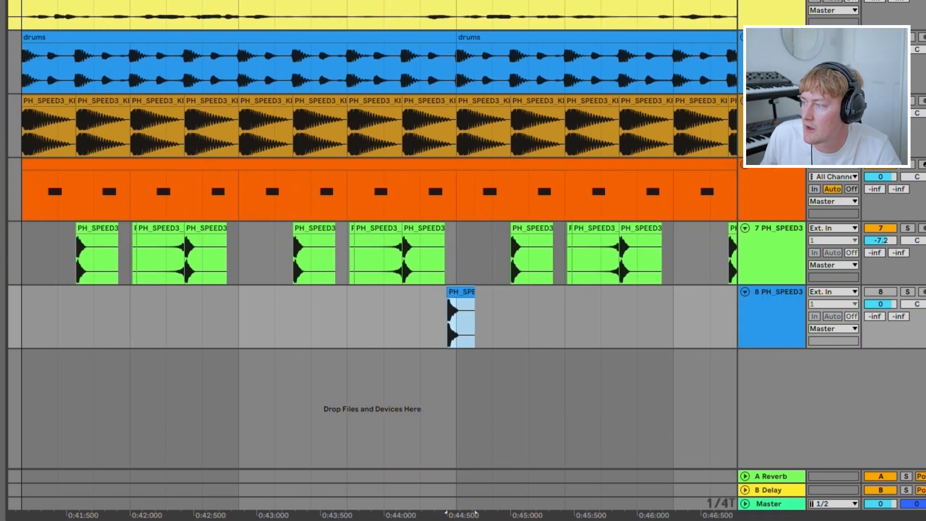
pyautogui.moveTo(462, 292); pyautogui.dragTo(353, 292)
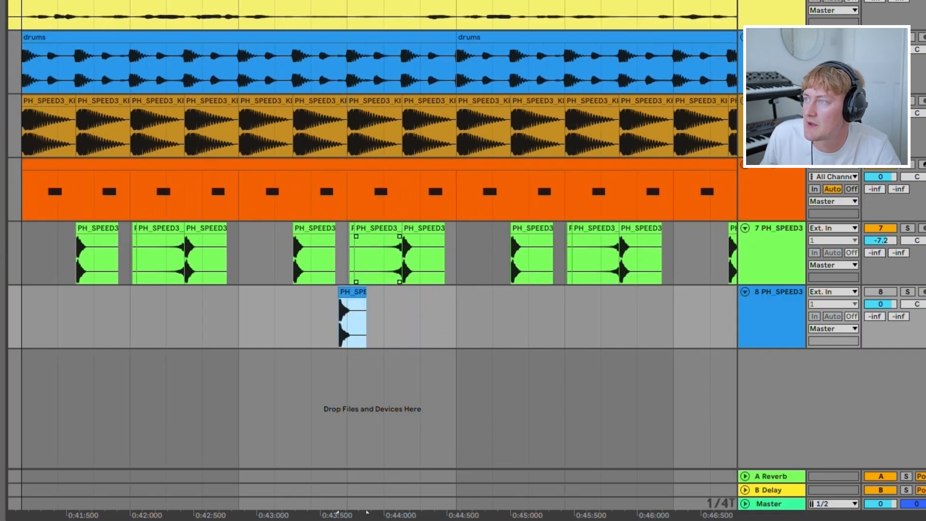
# Activate the percussion track, play the section around 26.3, and set the track's volume to -5.6 dB
pyautogui.press('+')
pyautogui.press('+')
pyautogui.press('space')
pyautogui.click(80, 317)
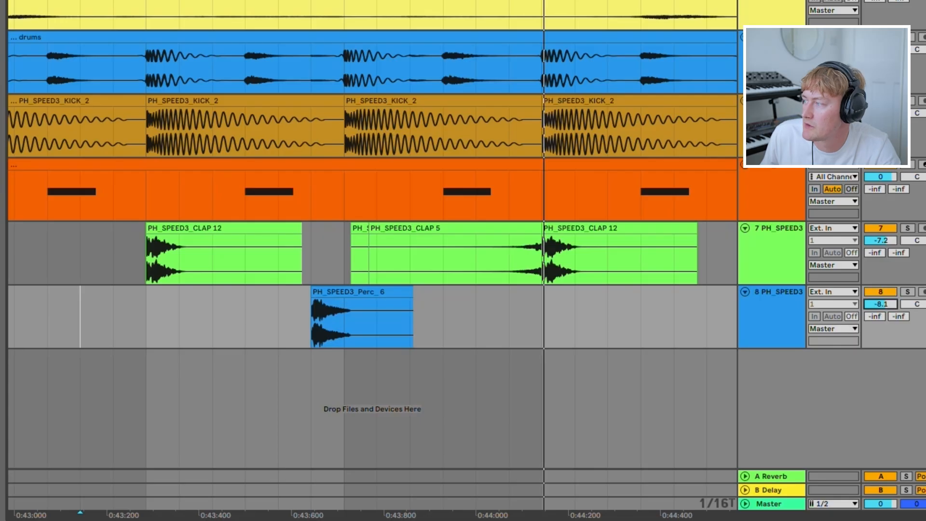
pyautogui.press('space')
# Copy the Perc_ 6 clip to a triplet position just after 26.3 and play both hits from 26.2
pyautogui.moveTo(311, 316); pyautogui.dragTo(425, 292)
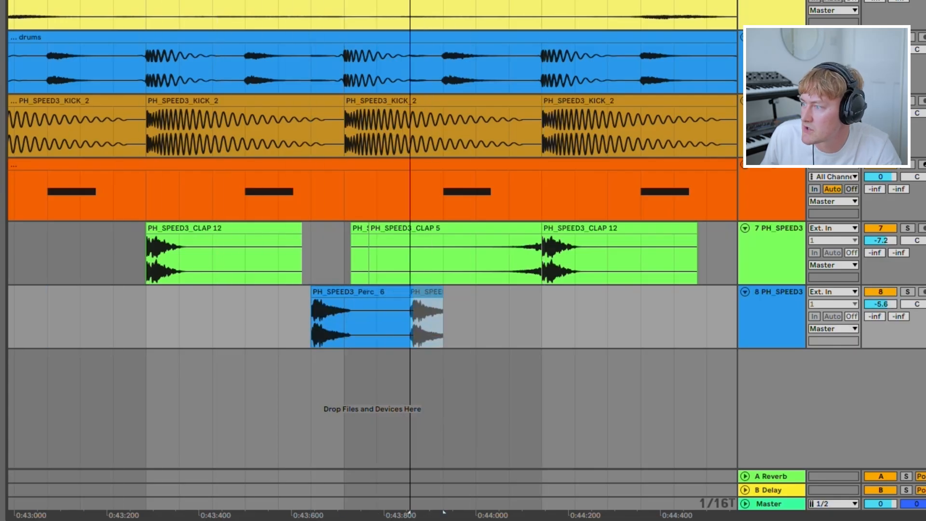
pyautogui.press('space')
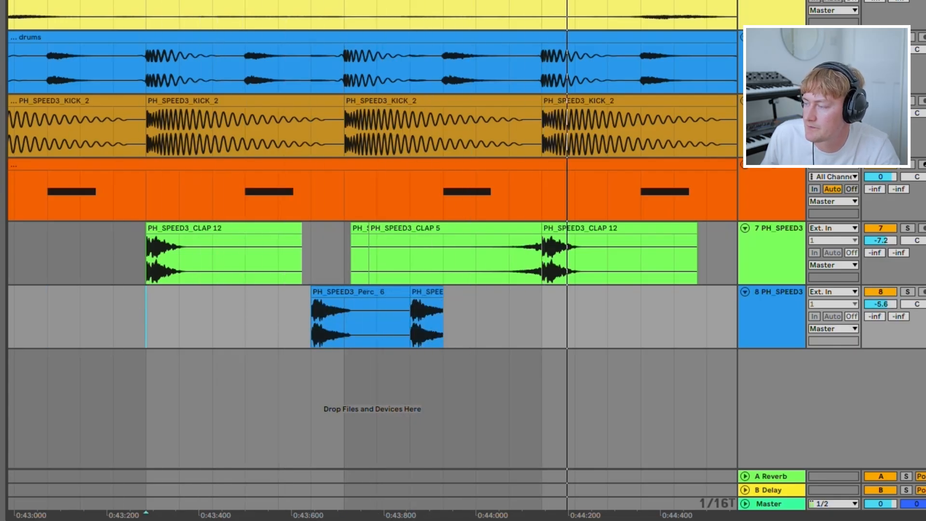
pyautogui.press('space')
pyautogui.scroll(5, 348, 261)
pyautogui.press('space')
# Duplicate the percussion track's two-bar section starting at bar 25 into the following two bars
pyautogui.moveTo(183, 316); pyautogui.dragTo(422, 317)
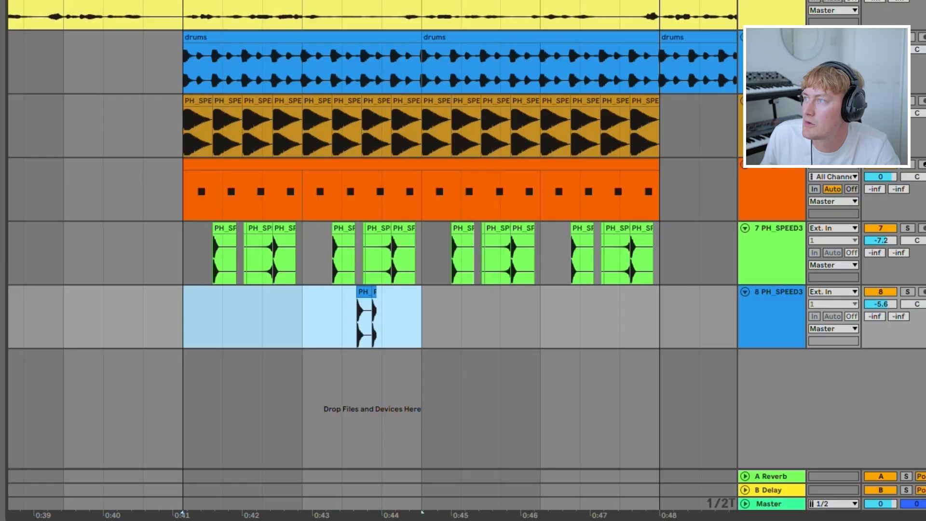
pyautogui.click(303, 317)
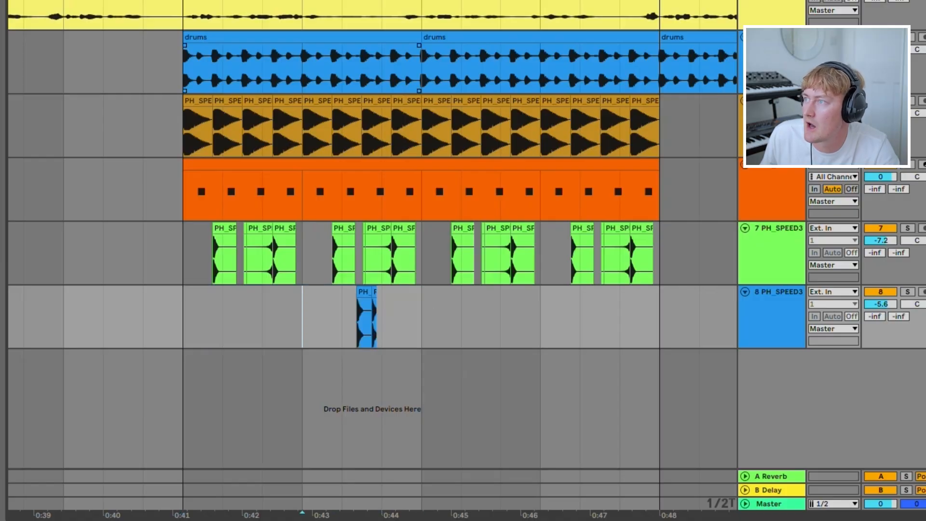
pyautogui.scroll(3, 300, 327)
pyautogui.press('space')
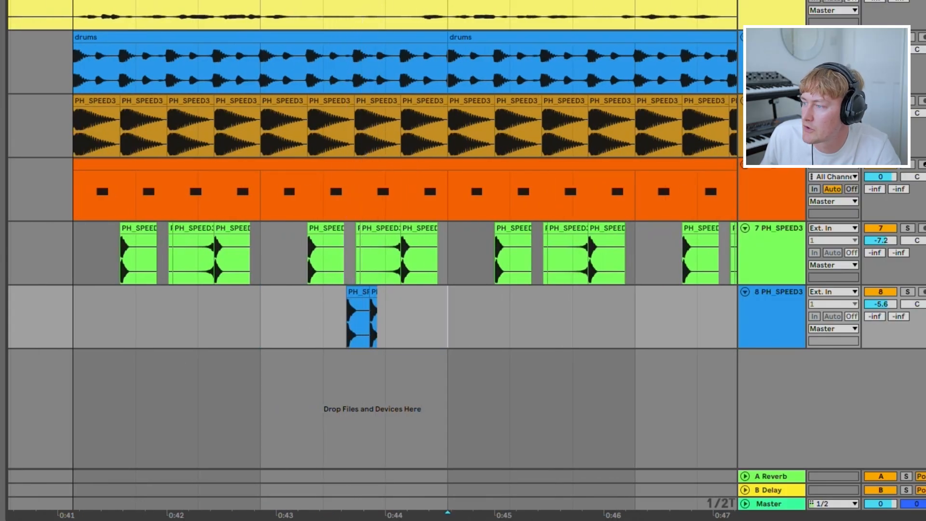
pyautogui.moveTo(448, 317); pyautogui.dragTo(346, 316)
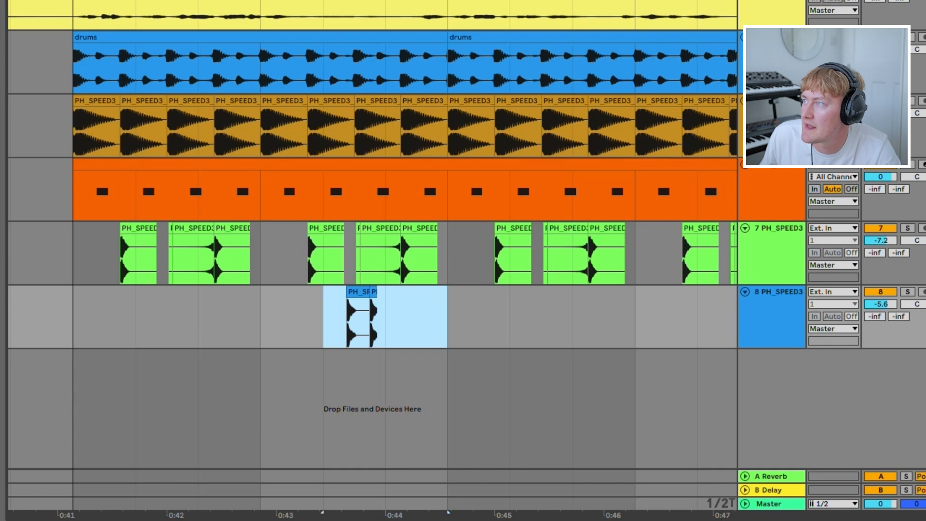
pyautogui.scroll(2, 455, 317)
pyautogui.scroll(-5, 372, 317)
pyautogui.moveTo(324, 317); pyautogui.dragTo(112, 317)
pyautogui.hotkey('ctrl', 'd')
# Add a third Perc_ 6 hit just before 28.4, after the duplicated pair
pyautogui.scroll(8, 501, 317)
pyautogui.click(506, 317)
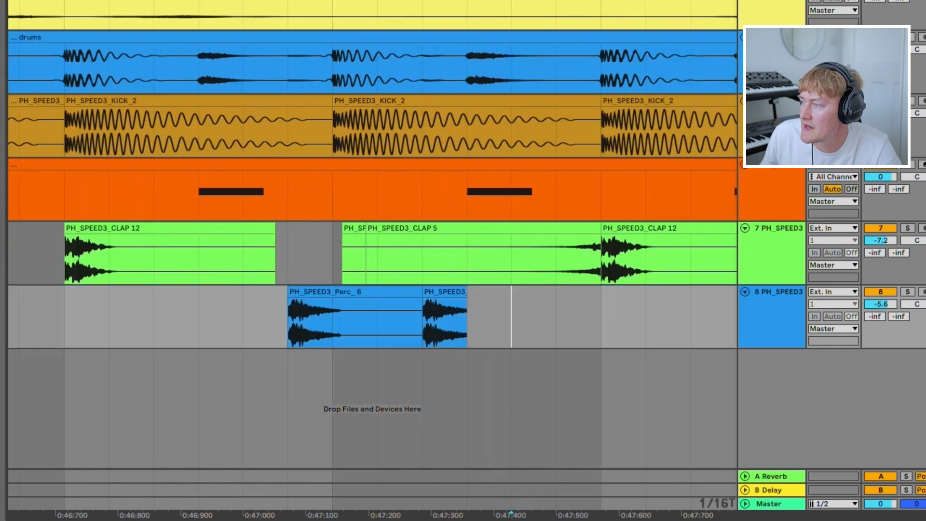
pyautogui.hotkey('ctrl', 'd')
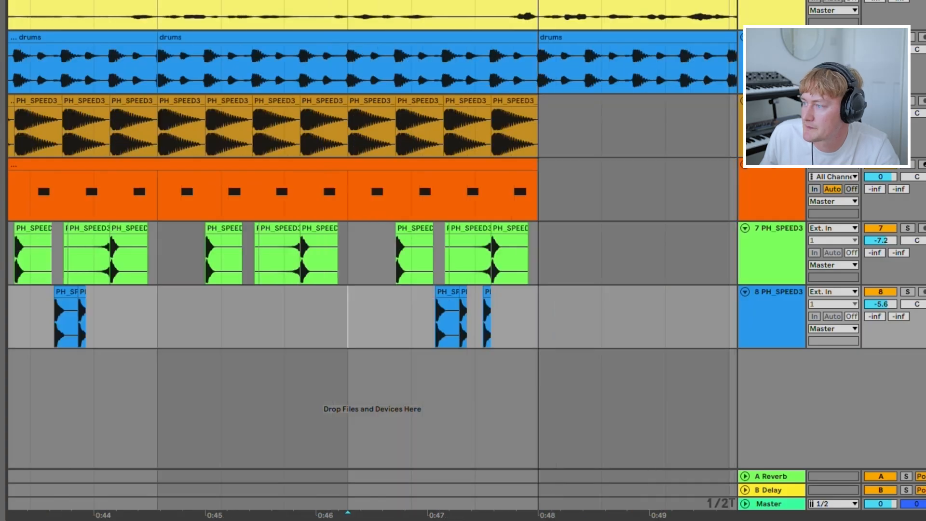
# Play the pattern from bar 28 and set the percussion track's volume to -7.2 dB
pyautogui.press('space')
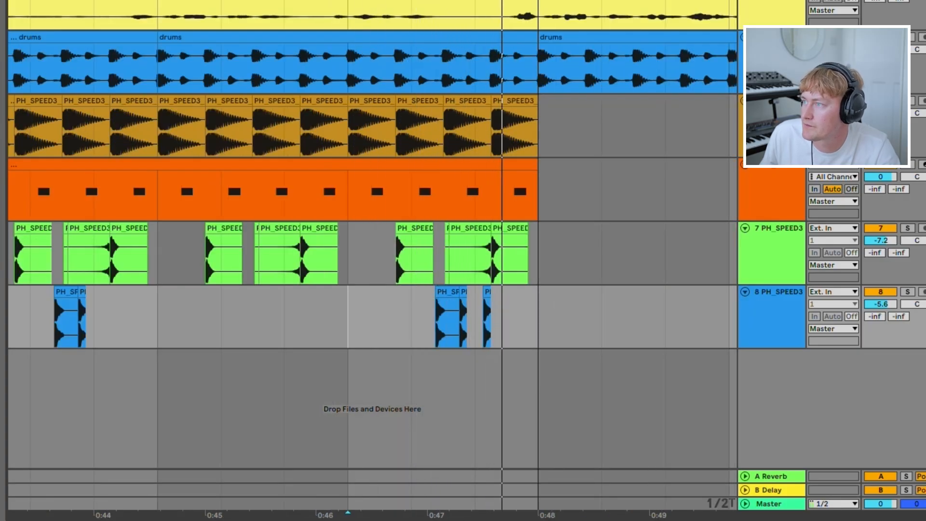
pyautogui.press('space')
pyautogui.scroll(-6, 315, 317)
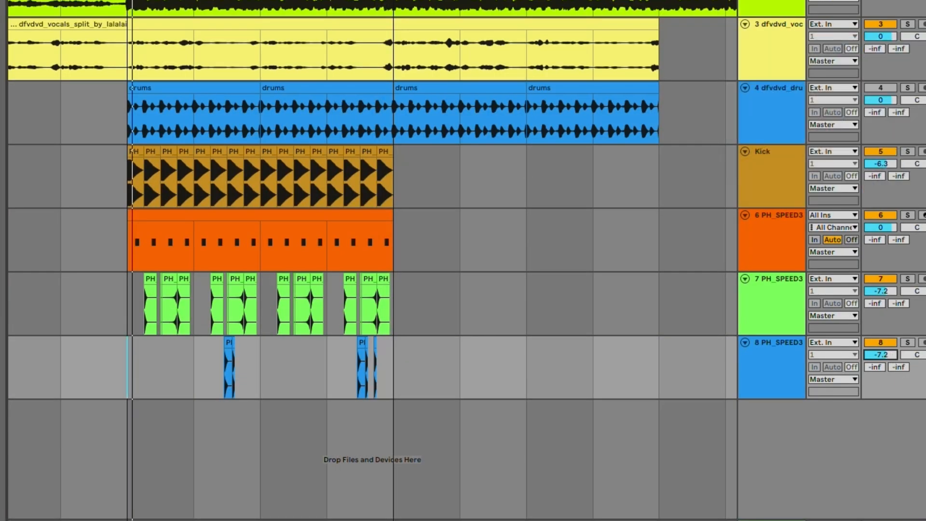
# Group the kick, hat, clap and percussion tracks
pyautogui.click(772, 152)
pyautogui.keyDown('shift'); pyautogui.click(778, 343); pyautogui.keyUp('shift')
pyautogui.hotkey('ctrl', 'g')
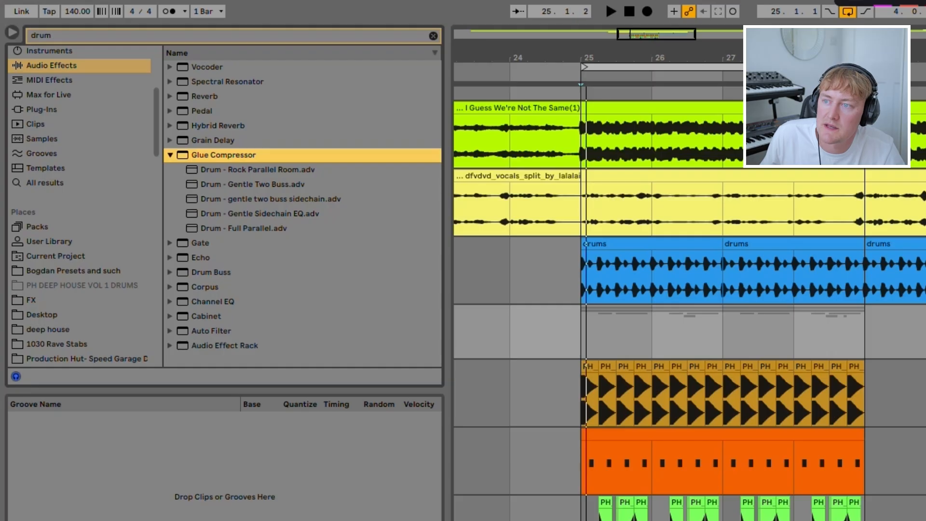
# Add the Drum - Full Parallel compressor preset to the drum group with -10.8 dB threshold and 6.19 dB makeup, comparing it bypassed and active
pyautogui.doubleClick(244, 229)
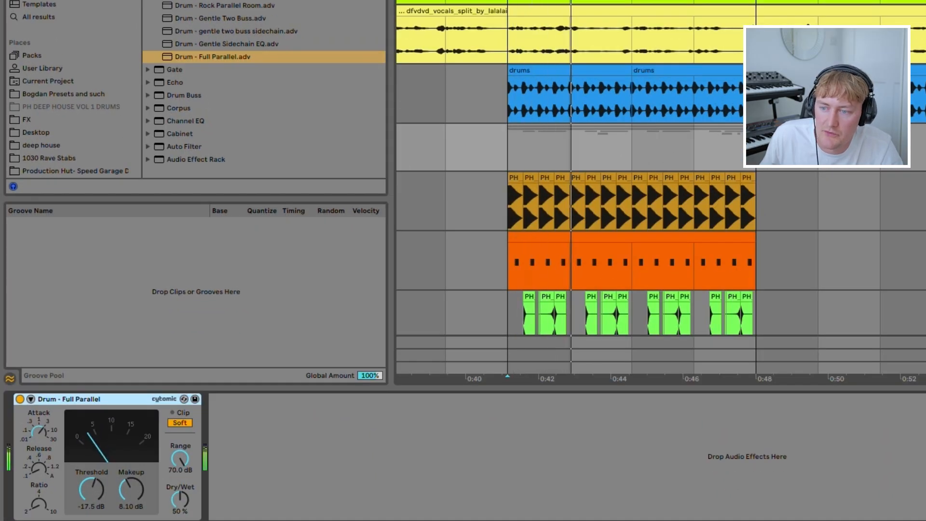
pyautogui.moveTo(91, 490); pyautogui.dragTo(131, 496)
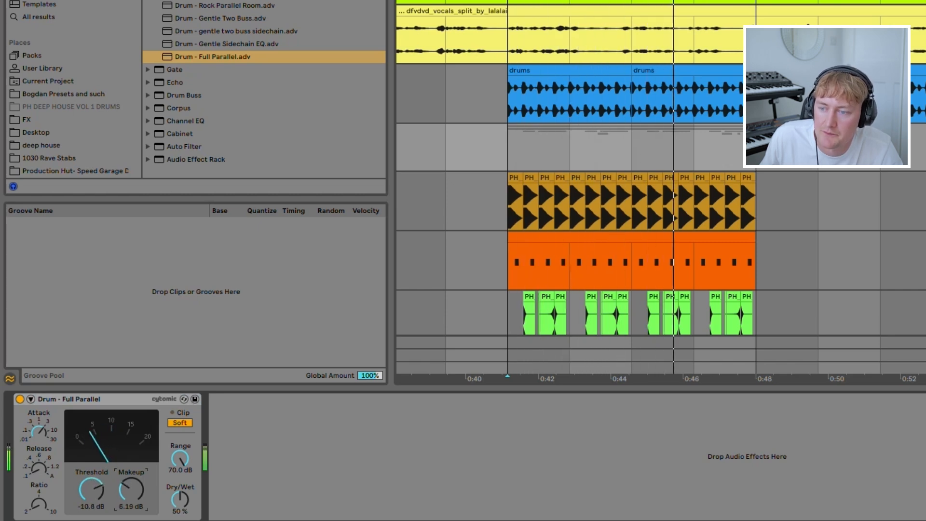
pyautogui.click(19, 399)
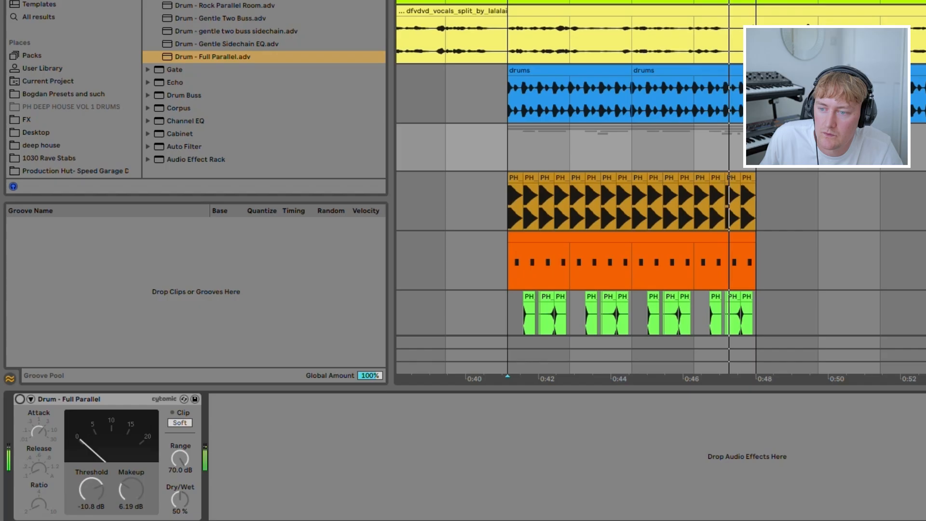
pyautogui.click(19, 399)
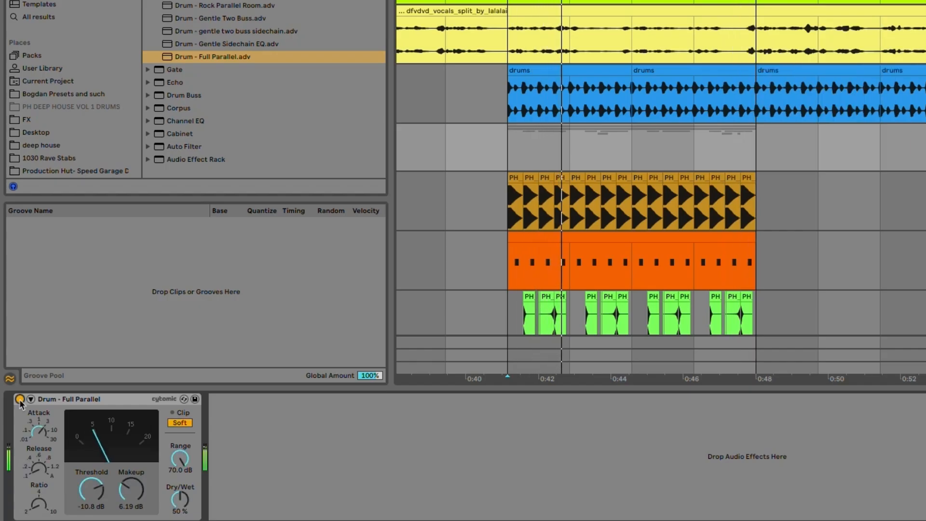
pyautogui.click(20, 399)
pyautogui.click(20, 398)
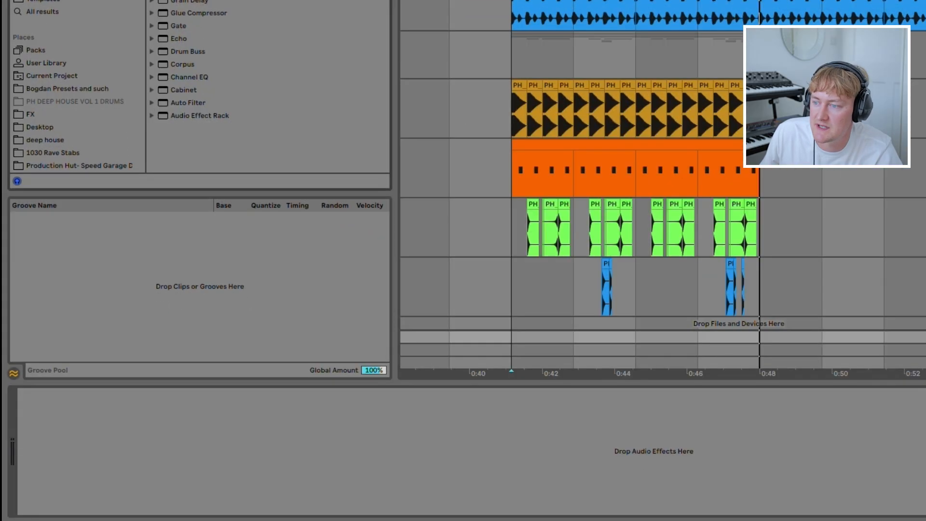
# Load the Drums Room reverb preset on return track A and start playback
pyautogui.press('Return')
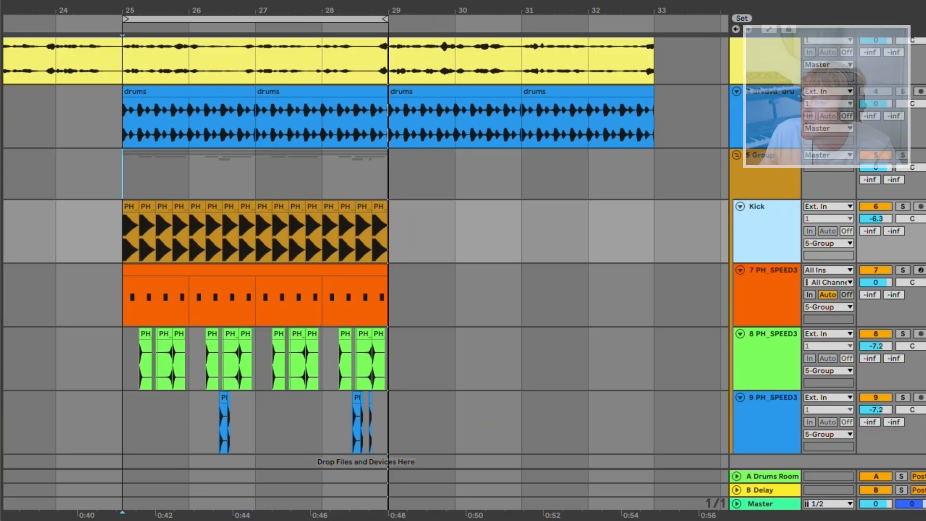
pyautogui.press('space')
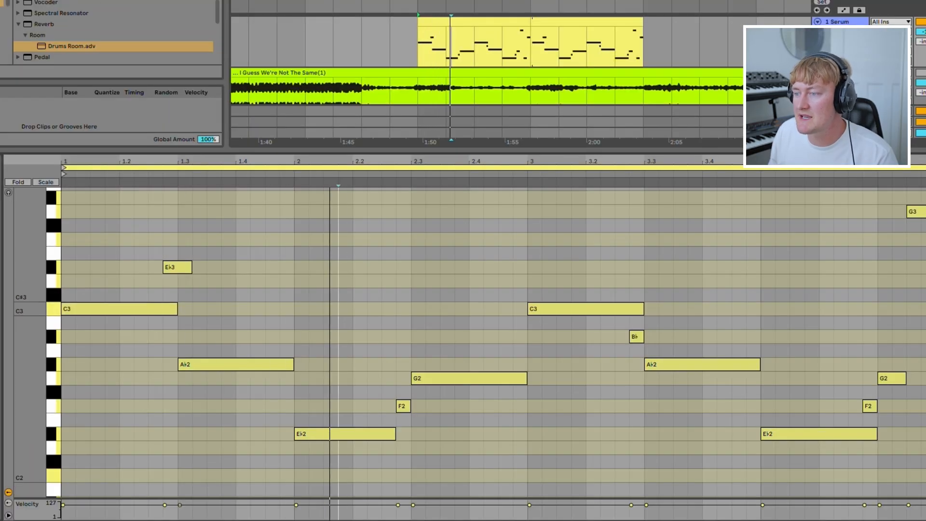
# Play the Serum bassline clip from its opening C3 note to examine the note pattern
pyautogui.press('space')
pyautogui.moveTo(103, 290); pyautogui.dragTo(160, 312)
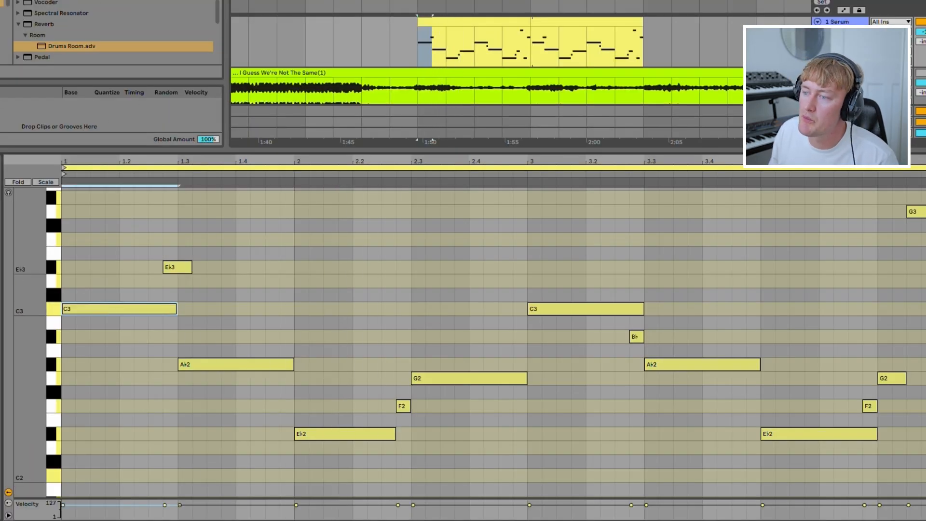
pyautogui.press('space')
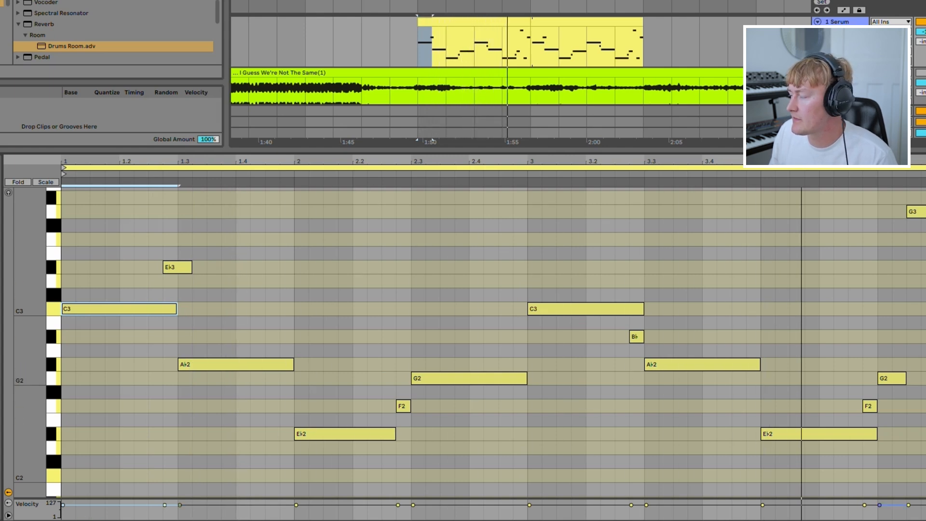
pyautogui.press('space')
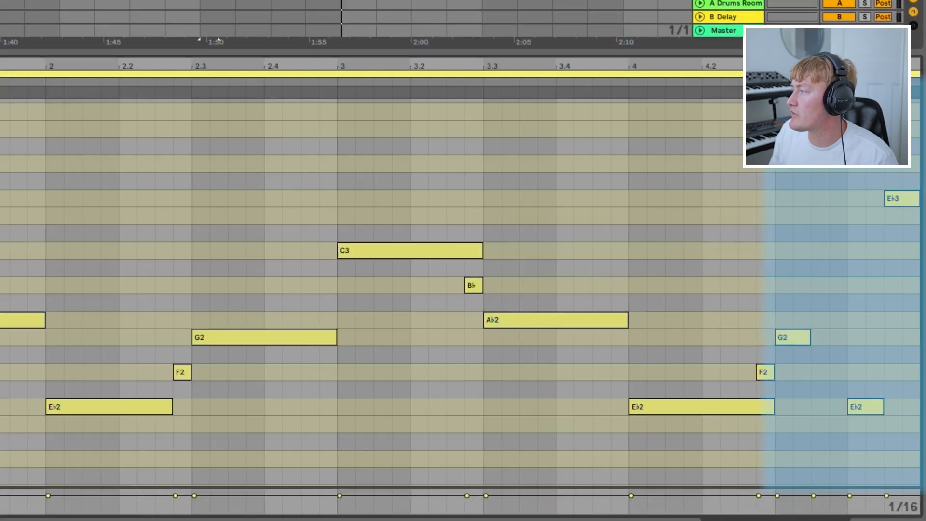
# Shorten the G2 at 2.3 to an eighth note and fill the rest of the bar with eighth notes G3, E♭2 and D3
pyautogui.moveTo(779, 111); pyautogui.dragTo(916, 435)
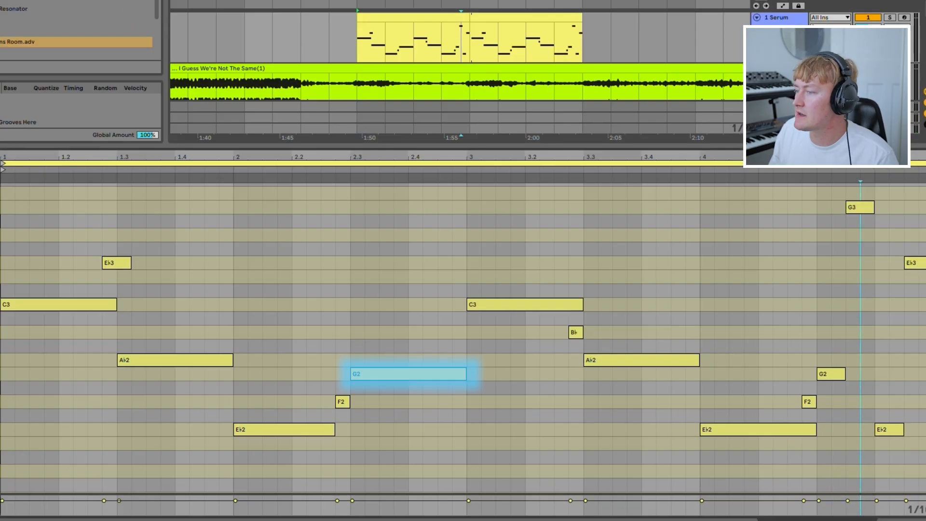
pyautogui.moveTo(465, 374); pyautogui.dragTo(393, 374)
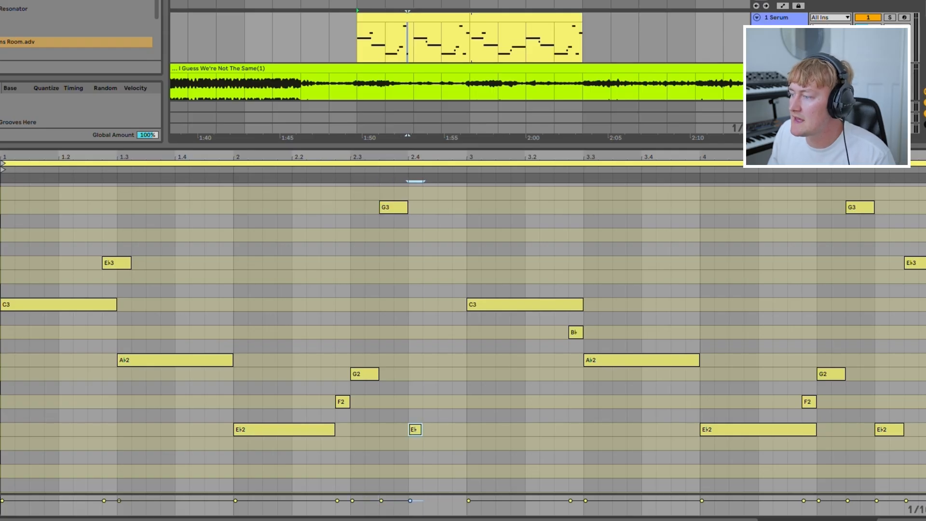
pyautogui.hotkey('ctrl', 'd')
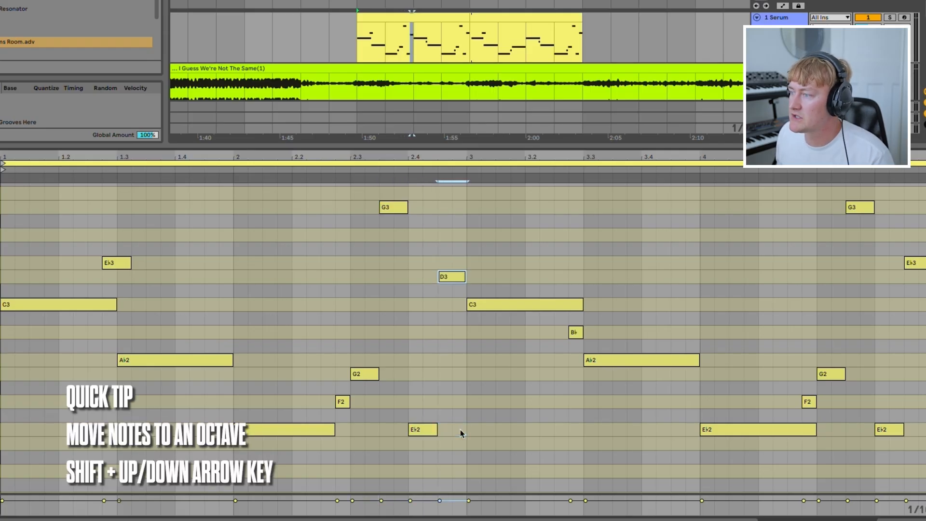
pyautogui.hotkey('shift', 'Up')
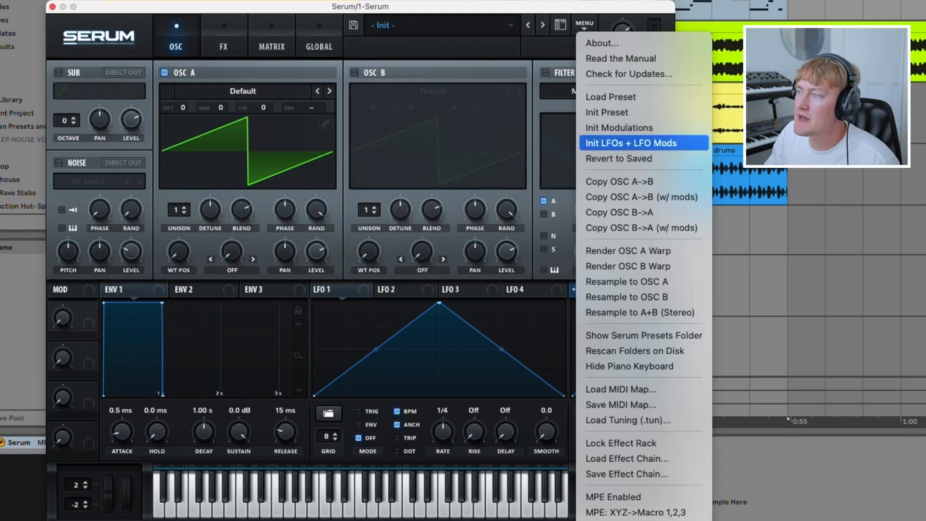
# Initialize the Serum preset and set oscillator A's octave to -2
pyautogui.click(607, 113)
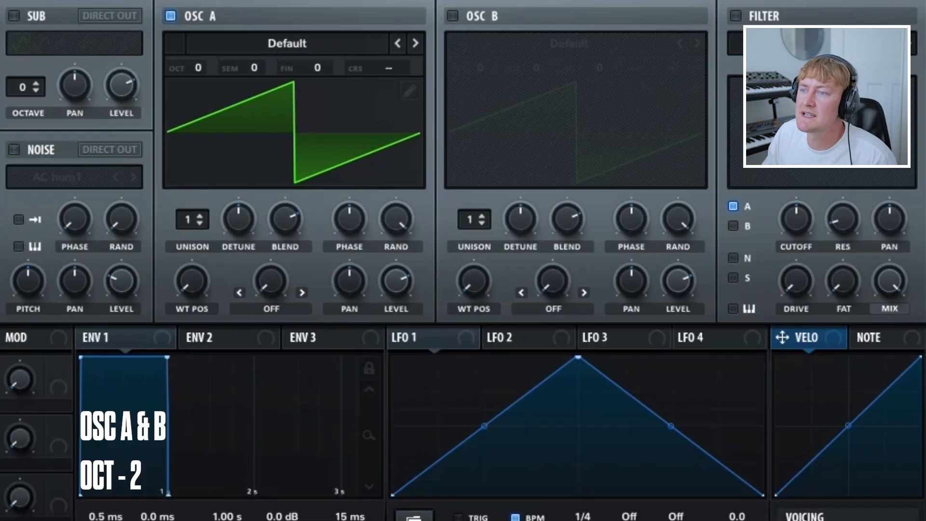
pyautogui.moveTo(183, 107)
pyautogui.moveTo(198, 68); pyautogui.dragTo(197, 81)
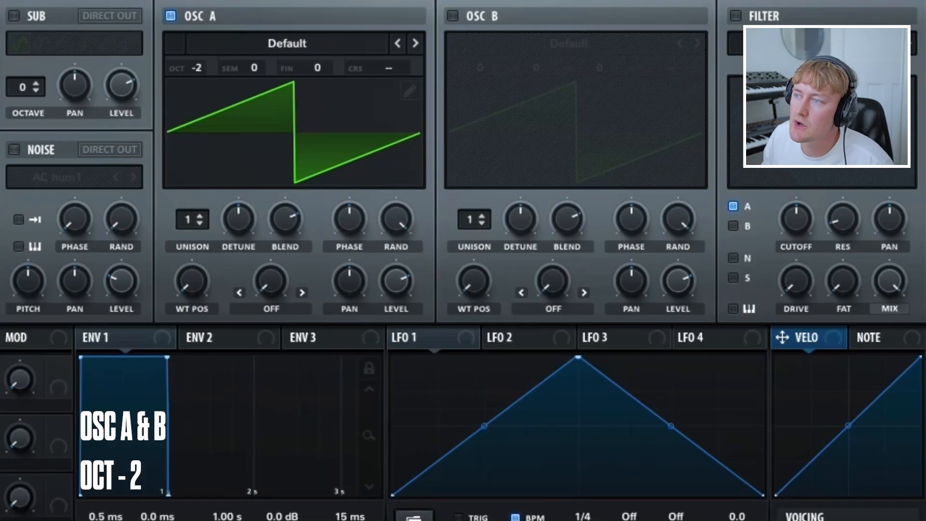
# Enable oscillator B at octave -2 and fine-tune oscillator A to 27 cents and oscillator B to -27 cents
pyautogui.click(453, 16)
pyautogui.moveTo(477, 68); pyautogui.dragTo(477, 86)
pyautogui.moveTo(316, 68); pyautogui.dragTo(316, 49)
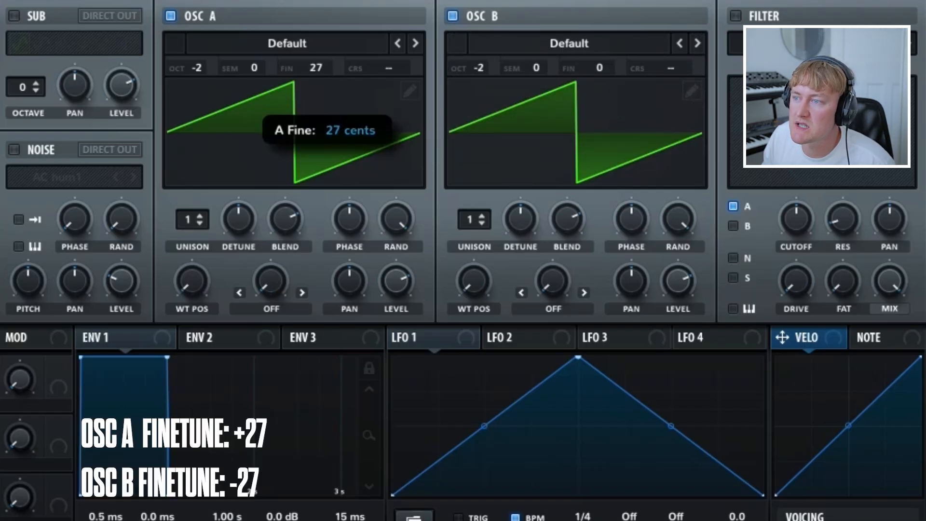
pyautogui.moveTo(600, 68); pyautogui.dragTo(599, 100)
# Enable the filter and set its type to MG Low 18
pyautogui.click(736, 15)
pyautogui.click(736, 16)
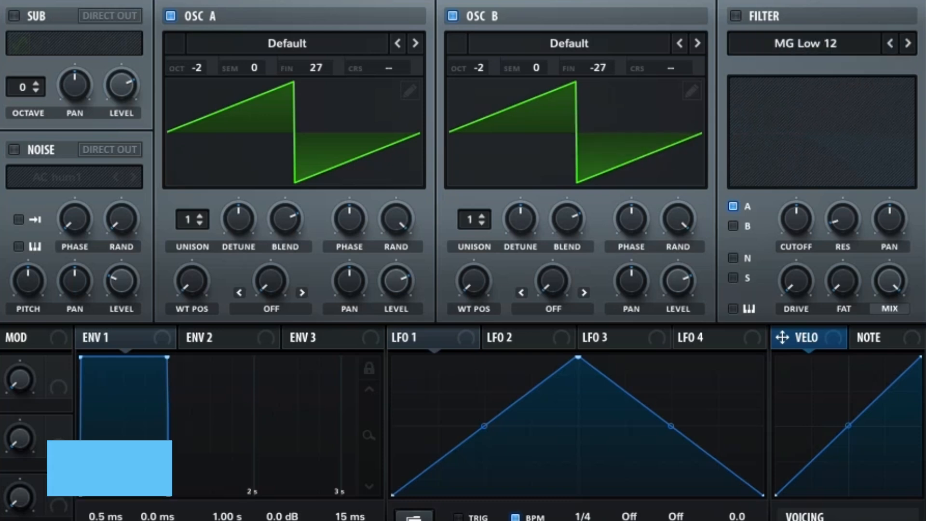
pyautogui.click(736, 16)
pyautogui.click(890, 43)
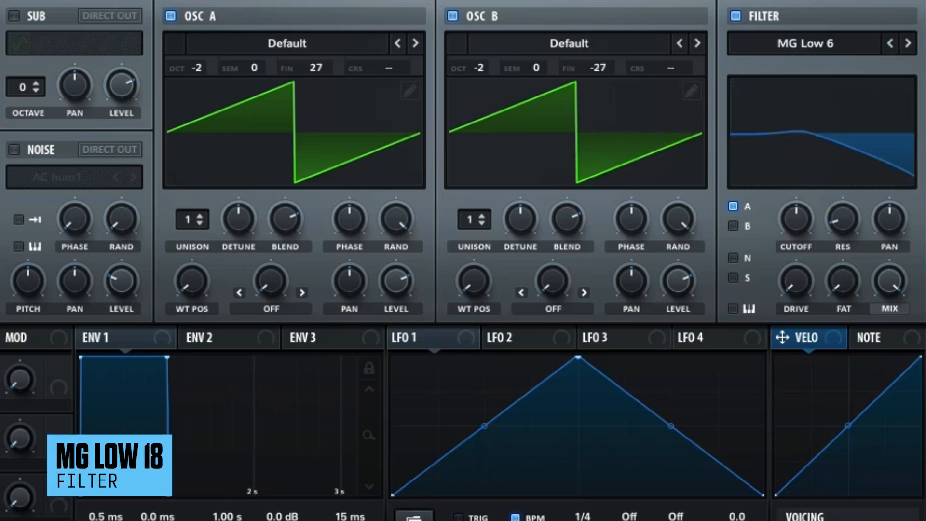
pyautogui.click(907, 44)
pyautogui.click(908, 43)
pyautogui.click(908, 44)
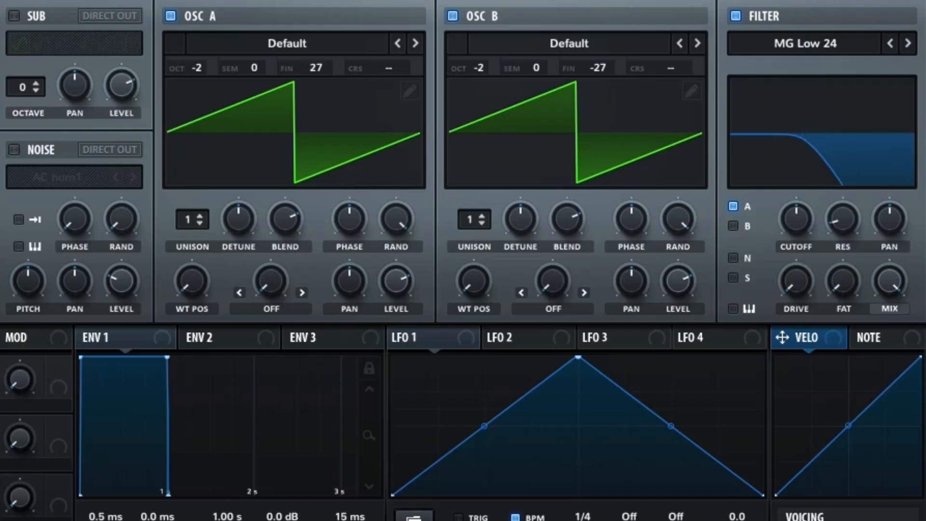
pyautogui.click(890, 44)
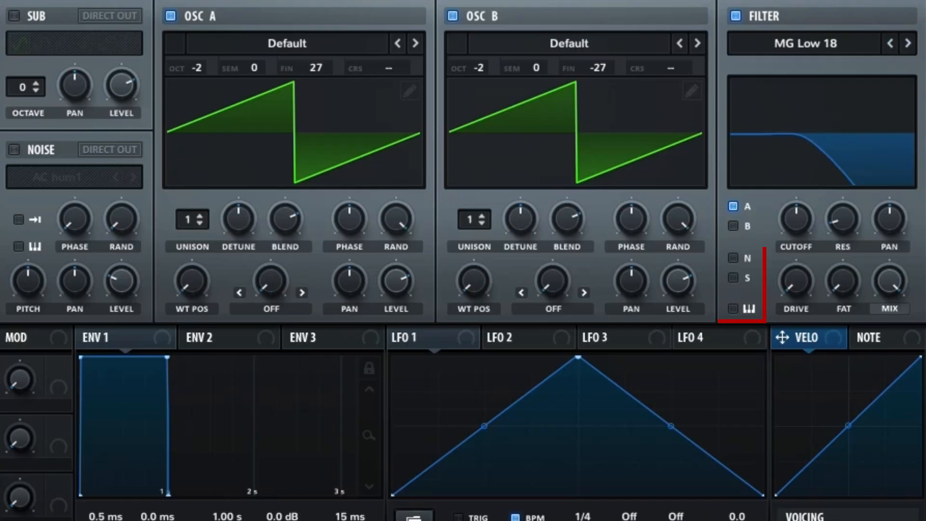
# Route oscillator B through the filter with key tracking on, and lower the cutoff
pyautogui.click(733, 225)
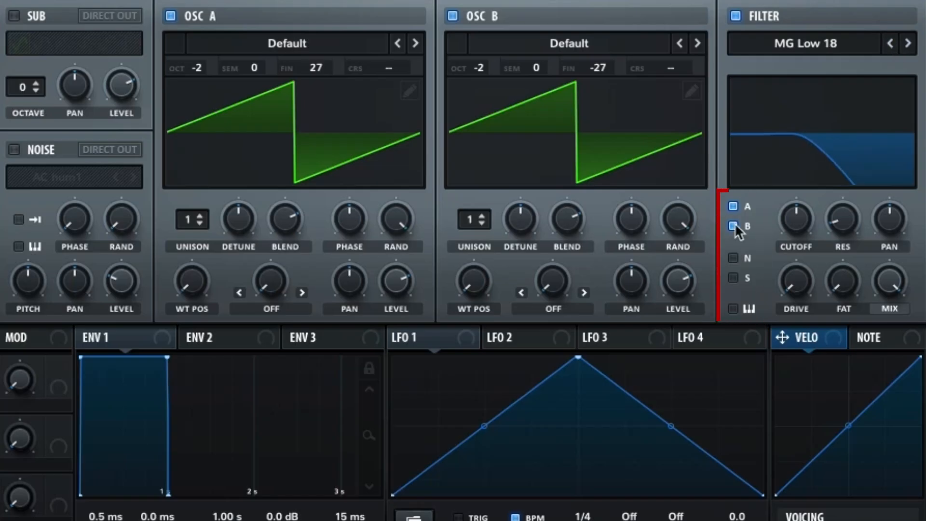
pyautogui.click(734, 308)
pyautogui.moveTo(796, 219); pyautogui.dragTo(796, 272)
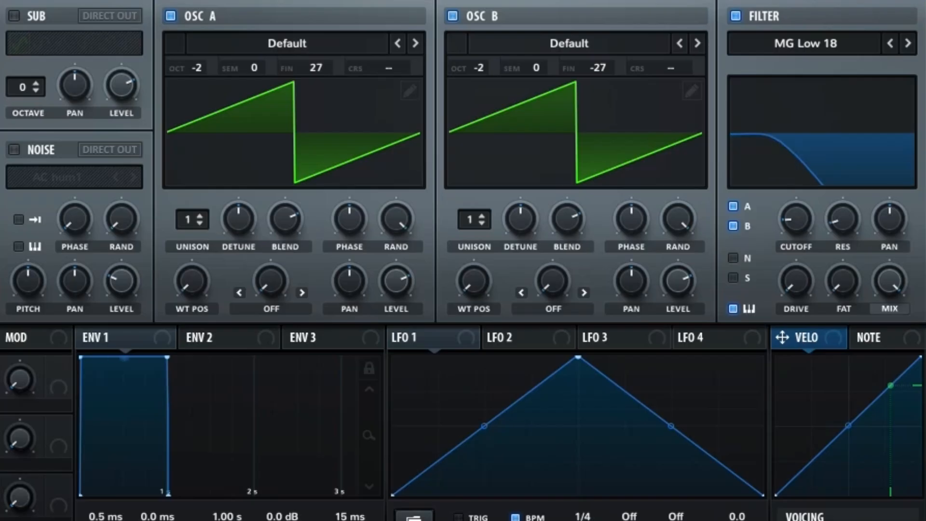
# Raise the filter's resonance, drive and fat amounts and fine-tune the cutoff
pyautogui.moveTo(843, 220)
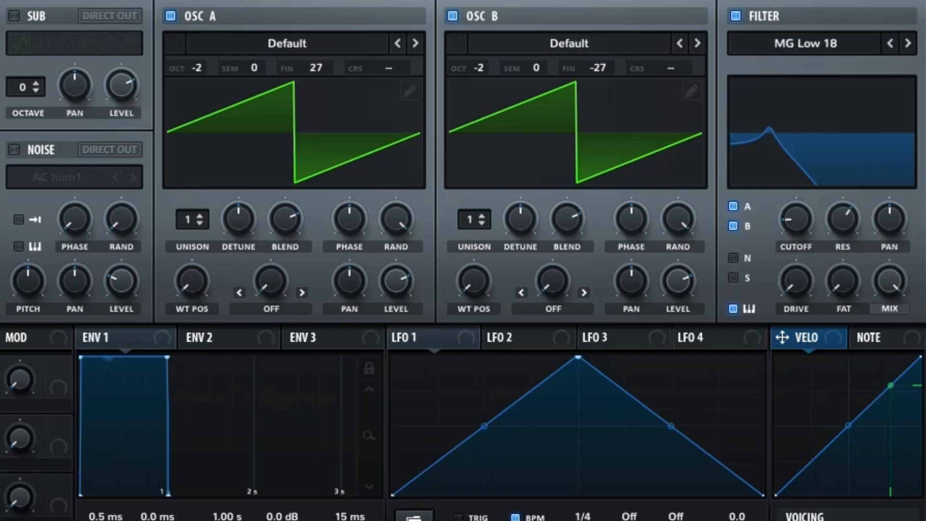
pyautogui.moveTo(796, 281); pyautogui.dragTo(796, 261)
pyautogui.moveTo(843, 281); pyautogui.dragTo(843, 261)
pyautogui.moveTo(796, 218); pyautogui.dragTo(843, 222)
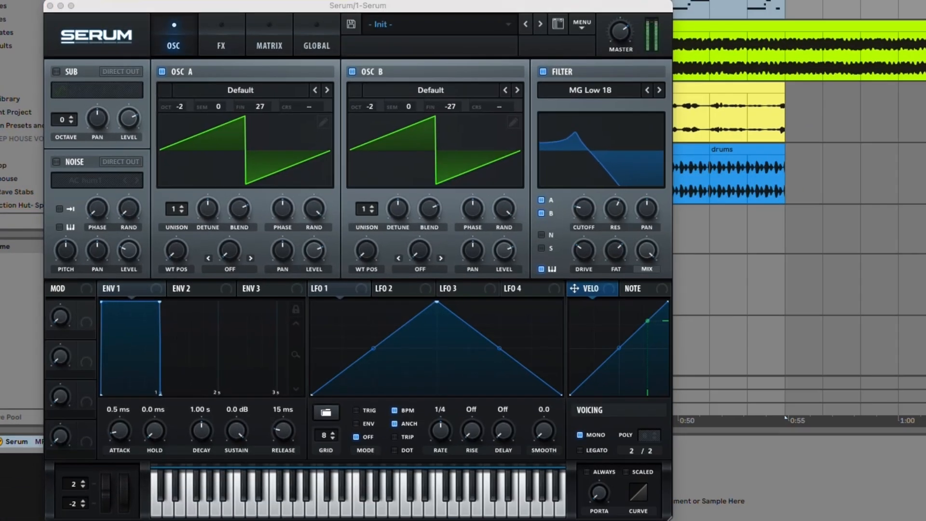
pyautogui.moveTo(616, 209); pyautogui.dragTo(583, 216)
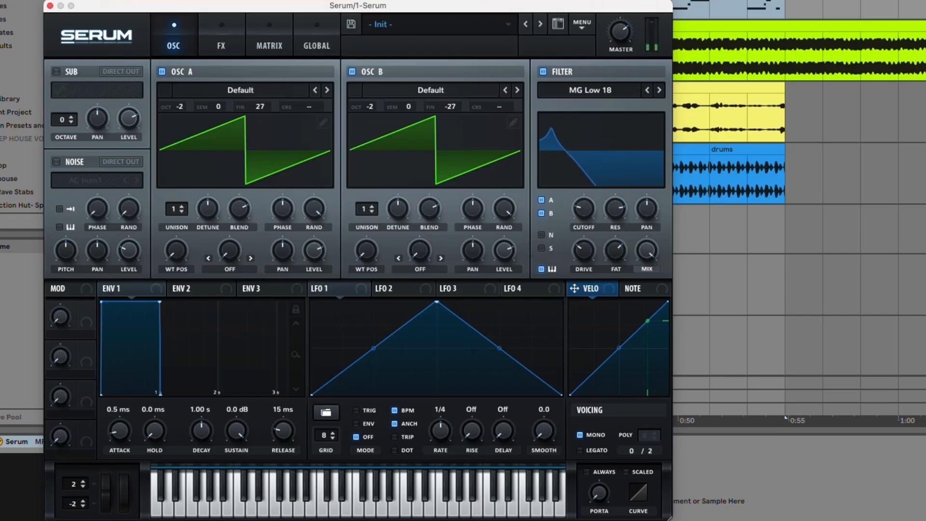
# Enable the distortion effect with the HardClip type, raise its drive slightly and reduce its mix to roughly half
pyautogui.click(611, 211)
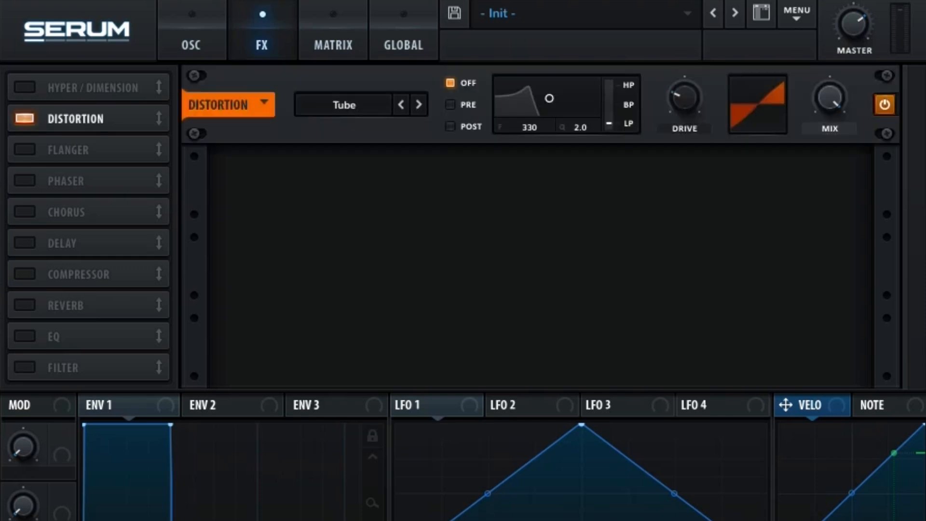
pyautogui.moveTo(830, 98)
pyautogui.moveTo(685, 97); pyautogui.dragTo(684, 108)
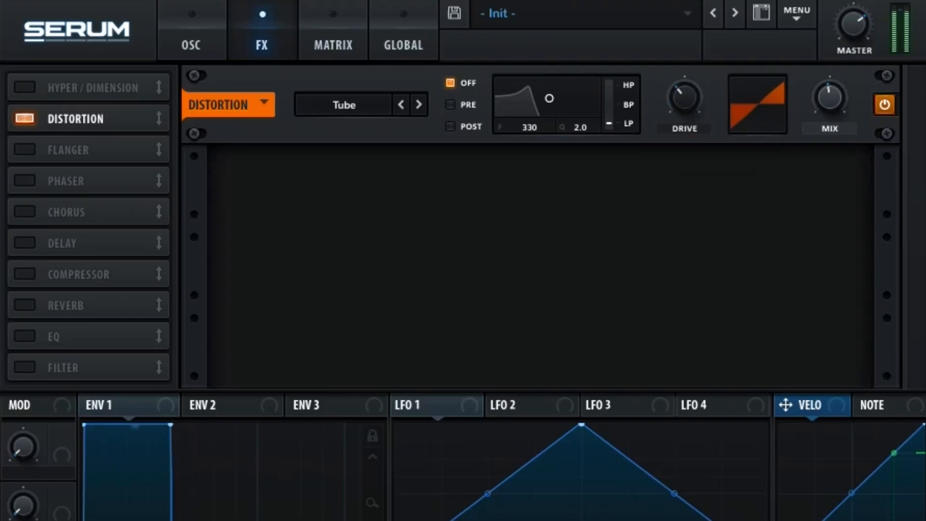
pyautogui.click(345, 105)
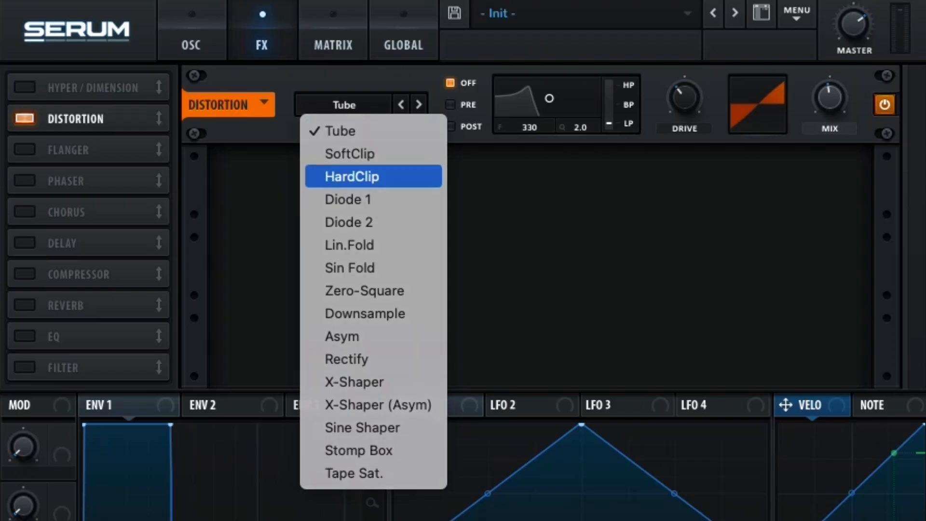
pyautogui.click(352, 177)
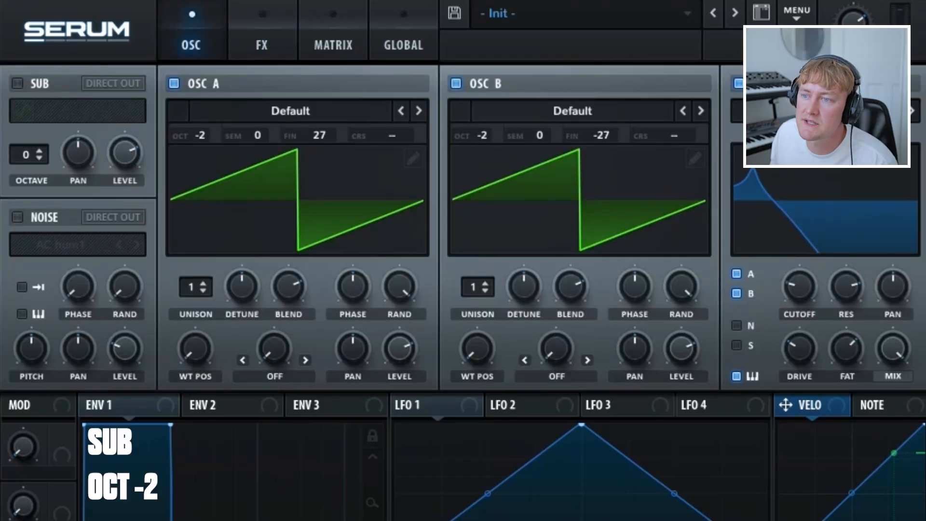
# Enable the sub oscillator and set its octave to -2
pyautogui.click(18, 83)
pyautogui.moveTo(30, 155); pyautogui.dragTo(30, 169)
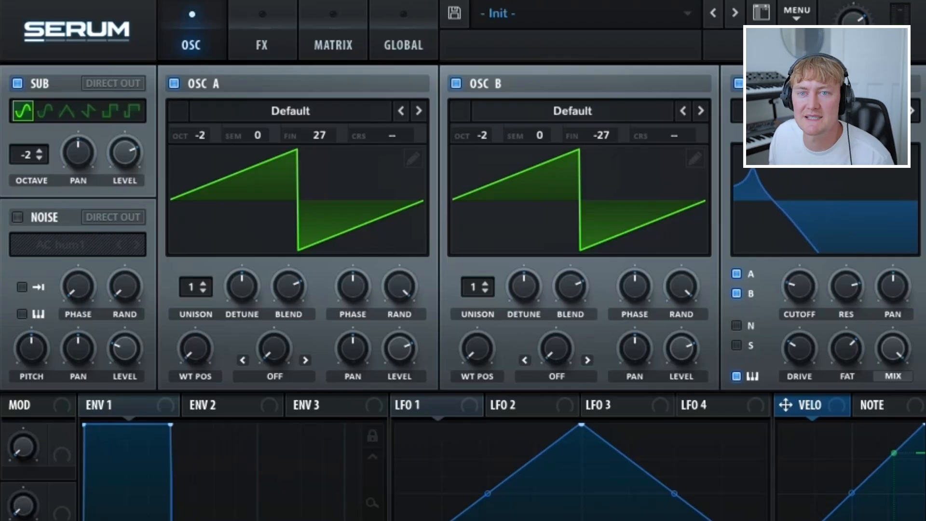
# Enable the noise oscillator with the ARP pink sample and lower its level to about 5%
pyautogui.click(17, 217)
pyautogui.click(60, 245)
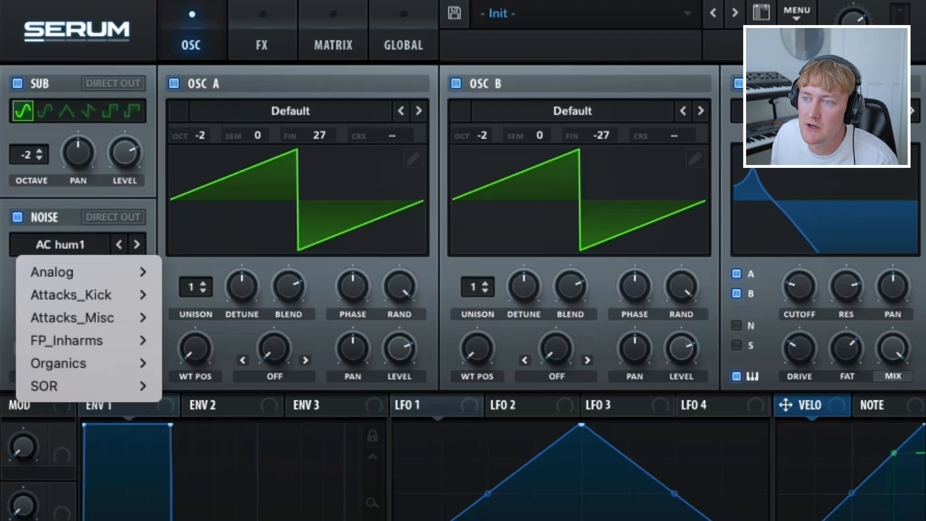
pyautogui.moveTo(53, 272)
pyautogui.click(213, 318)
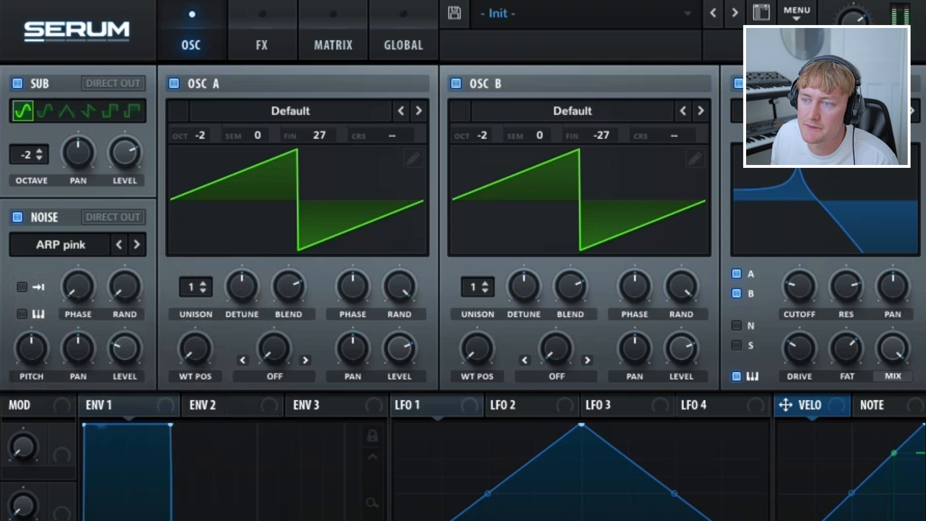
pyautogui.moveTo(124, 348); pyautogui.dragTo(125, 359)
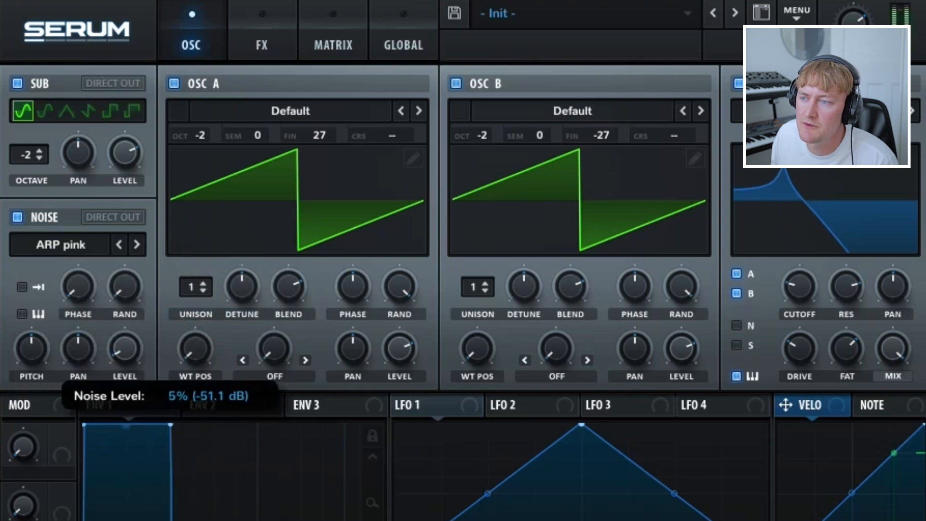
pyautogui.moveTo(141, 409); pyautogui.dragTo(141, 399)
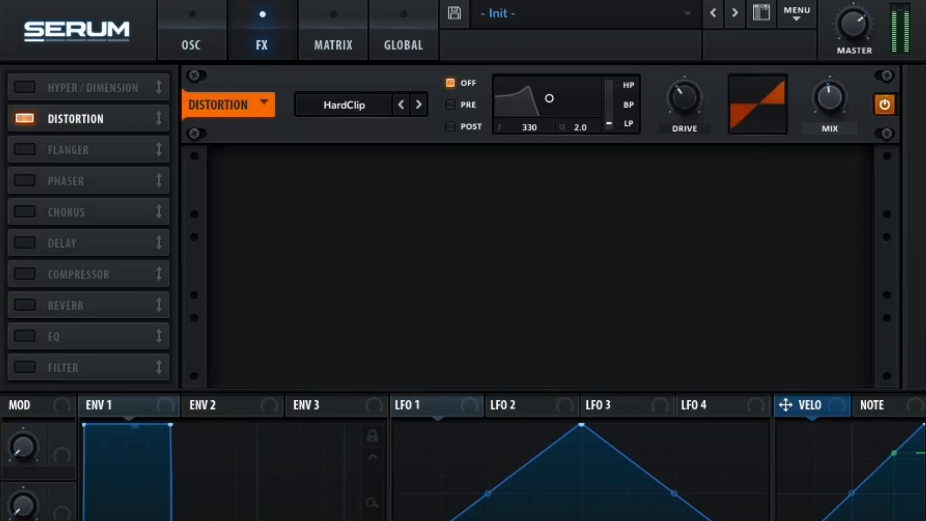
# Lower the HardClip distortion's drive and slightly reduce its mix
pyautogui.moveTo(684, 97); pyautogui.dragTo(685, 108)
pyautogui.moveTo(830, 98); pyautogui.dragTo(830, 99)
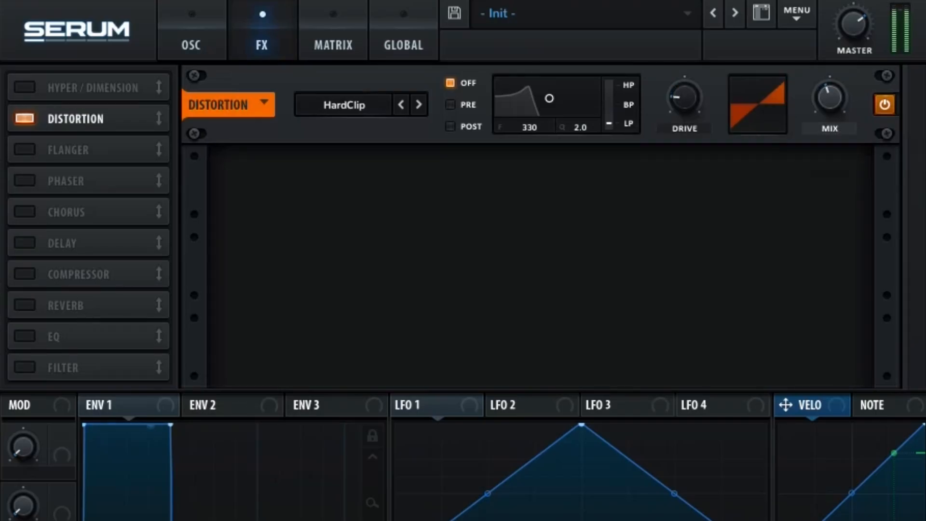